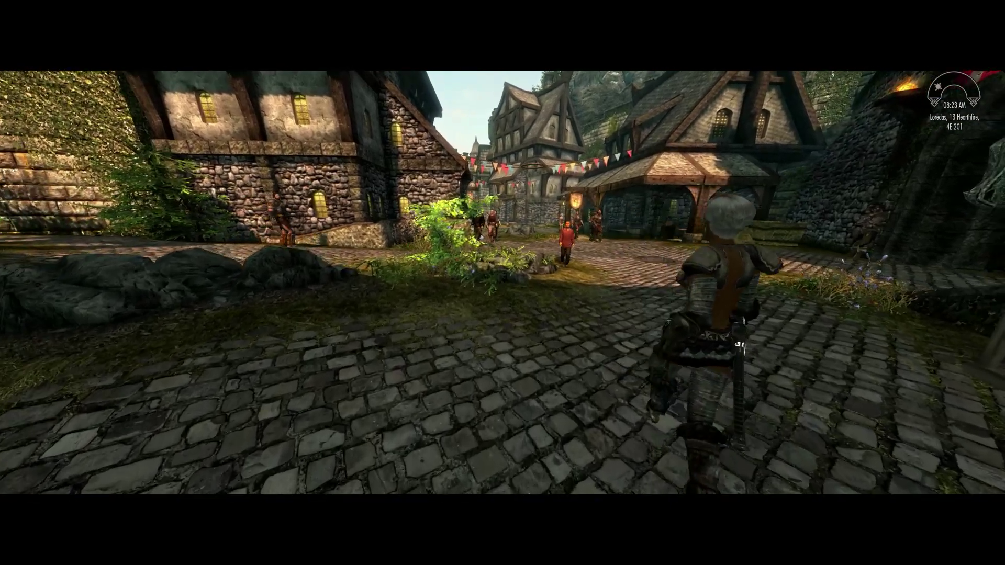
Run the character through town in third person, then return to the Creation Kit quest list.
{"action": "key", "text": "w"}
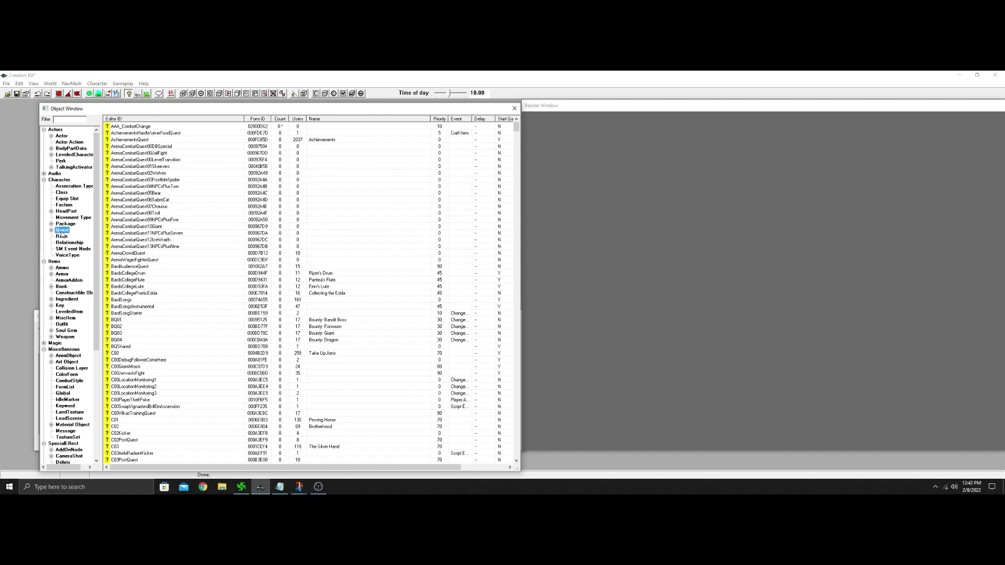
Open AAA_CombatChange and check its Quest Data, Stages and Objectives, ending on the empty Aliases list.
{"action": "double_click", "coordinate": [242, 128]}
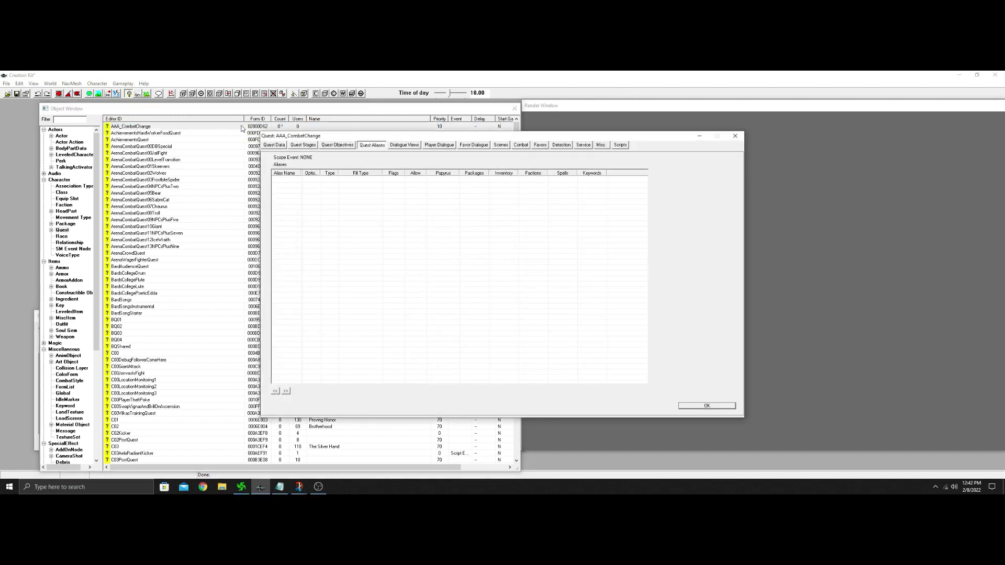
{"action": "left_click", "coordinate": [274, 145]}
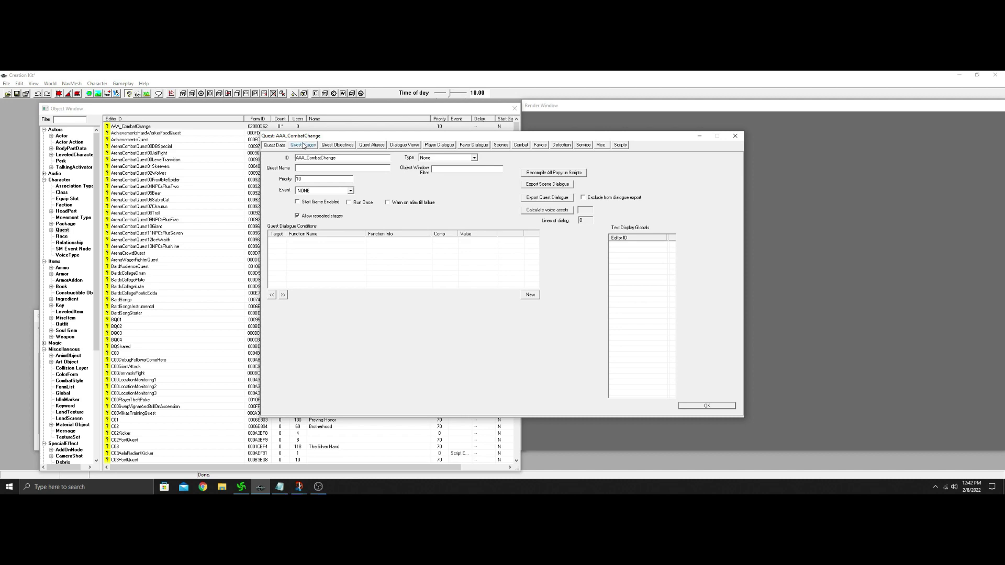
{"action": "left_click", "coordinate": [304, 146]}
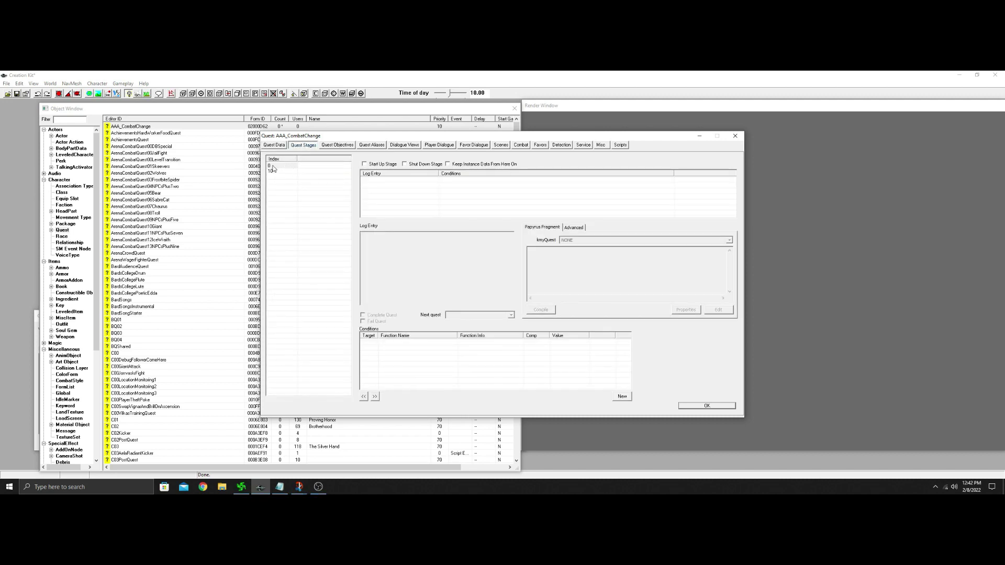
{"action": "left_click", "coordinate": [338, 146]}
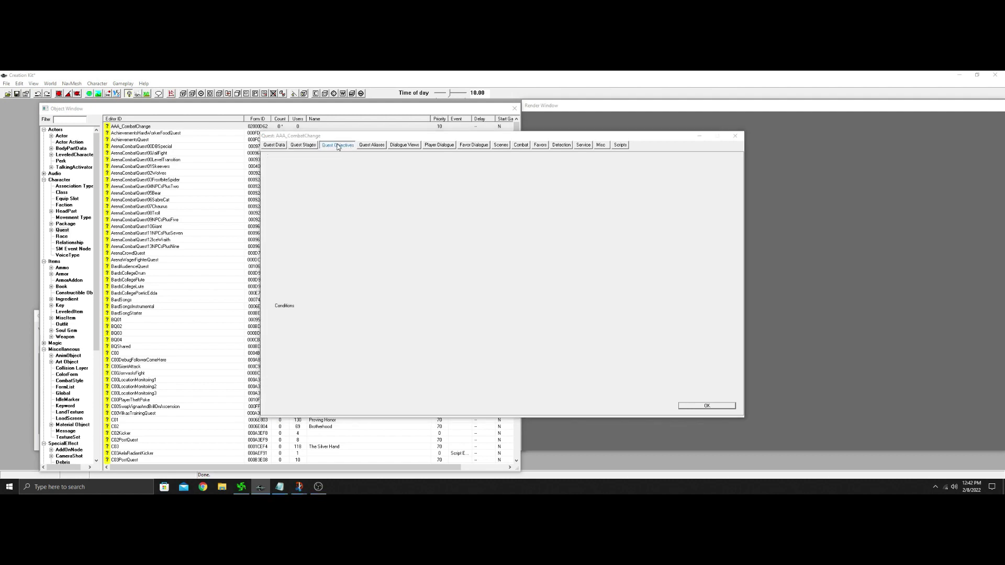
{"action": "left_click", "coordinate": [371, 145]}
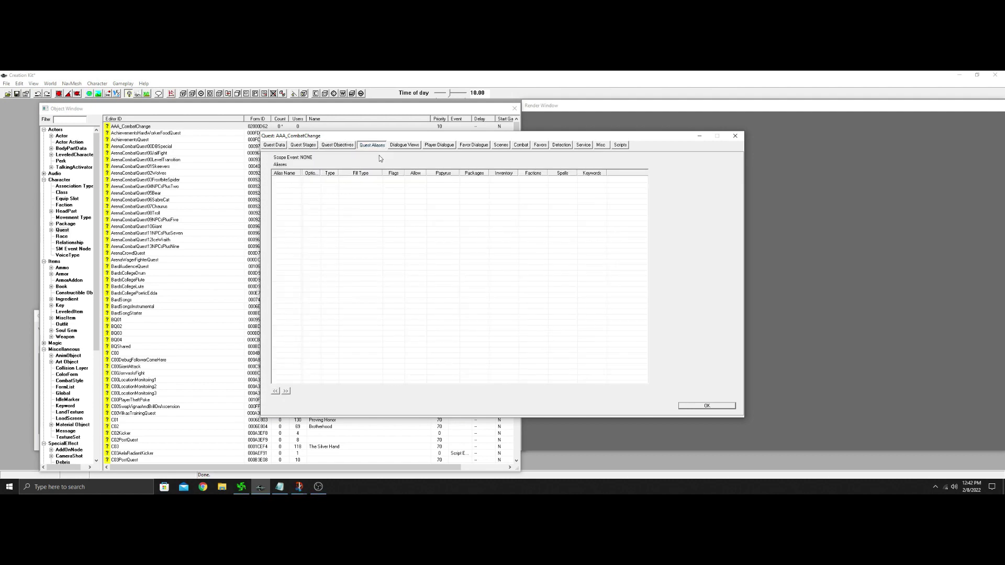
Add reference alias akArchery with Allow Reserved, Optional, Allow Reuse in Quest and Specific Reference fill.
{"action": "right_click", "coordinate": [353, 195]}
{"action": "left_click", "coordinate": [370, 200]}
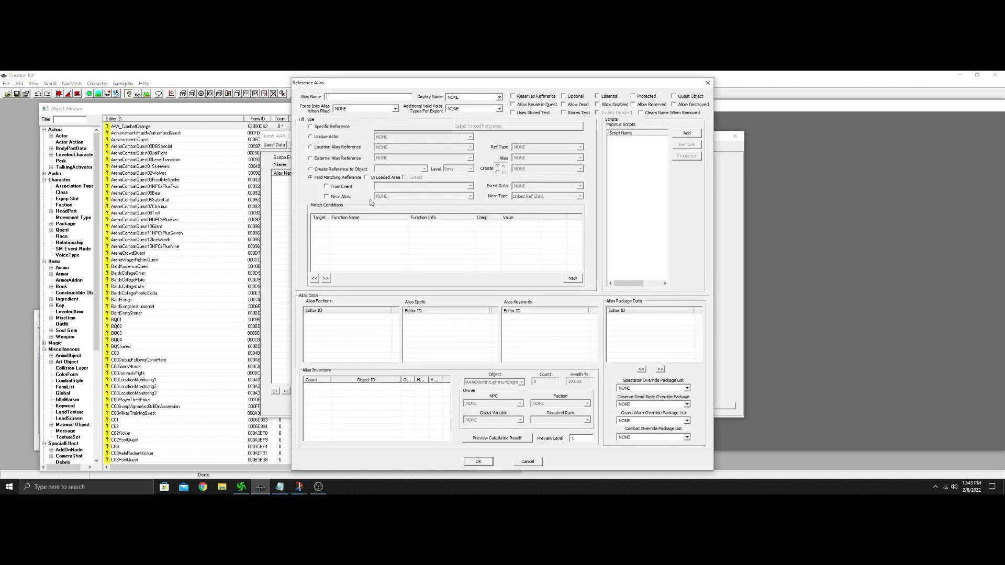
{"action": "type", "text": "akArchery"}
{"action": "left_click", "coordinate": [635, 105]}
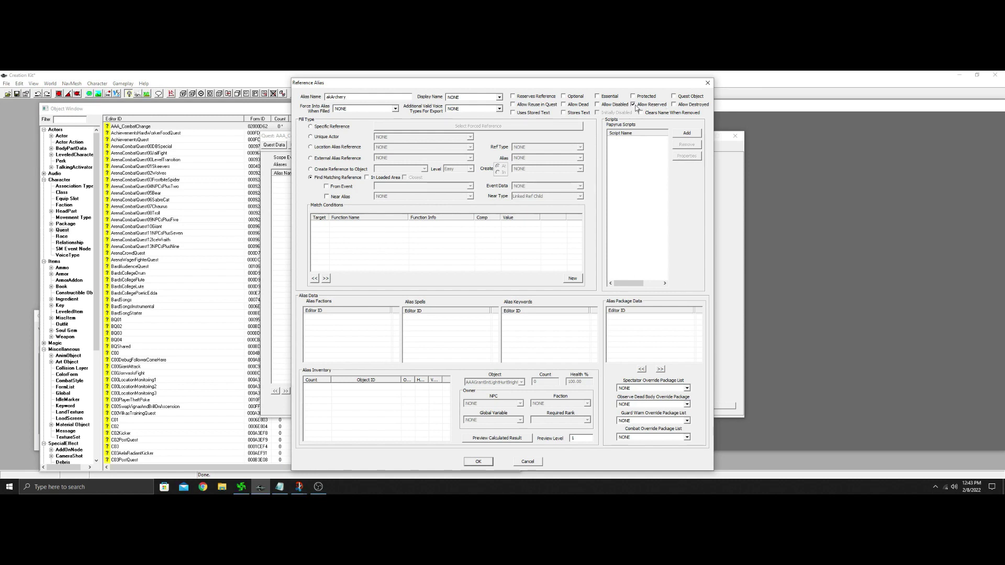
{"action": "left_click", "coordinate": [564, 96]}
{"action": "left_click", "coordinate": [513, 105]}
{"action": "left_click", "coordinate": [310, 128]}
{"action": "left_click", "coordinate": [478, 461]}
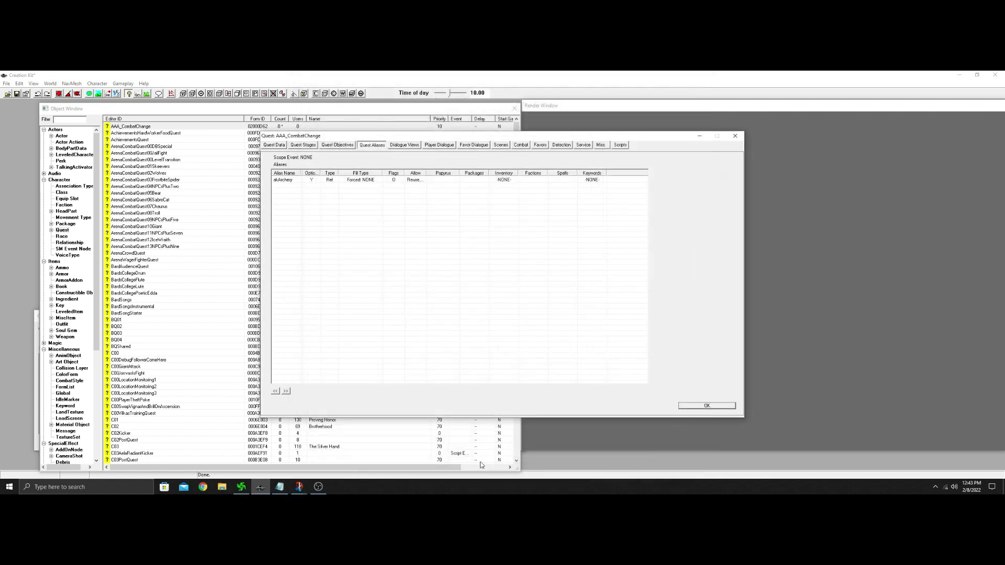
Duplicate the akArchery alias and rename the copy akTwoHanded.
{"action": "right_click", "coordinate": [335, 182]}
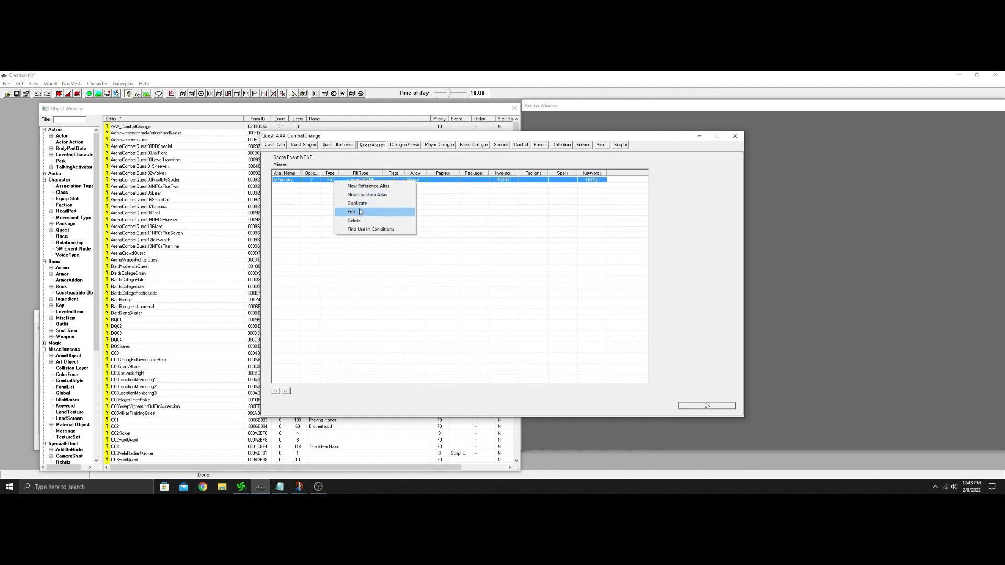
{"action": "left_click", "coordinate": [360, 204]}
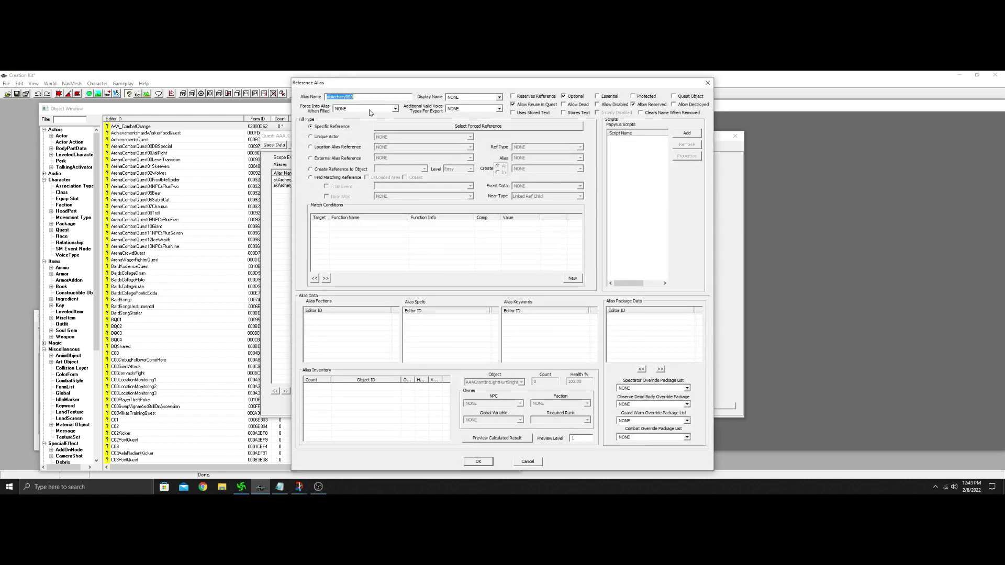
{"action": "left_click_drag", "start_coordinate": [356, 97], "coordinate": [330, 95]}
{"action": "type", "text": "TwoHanded"}
{"action": "left_click", "coordinate": [478, 462]}
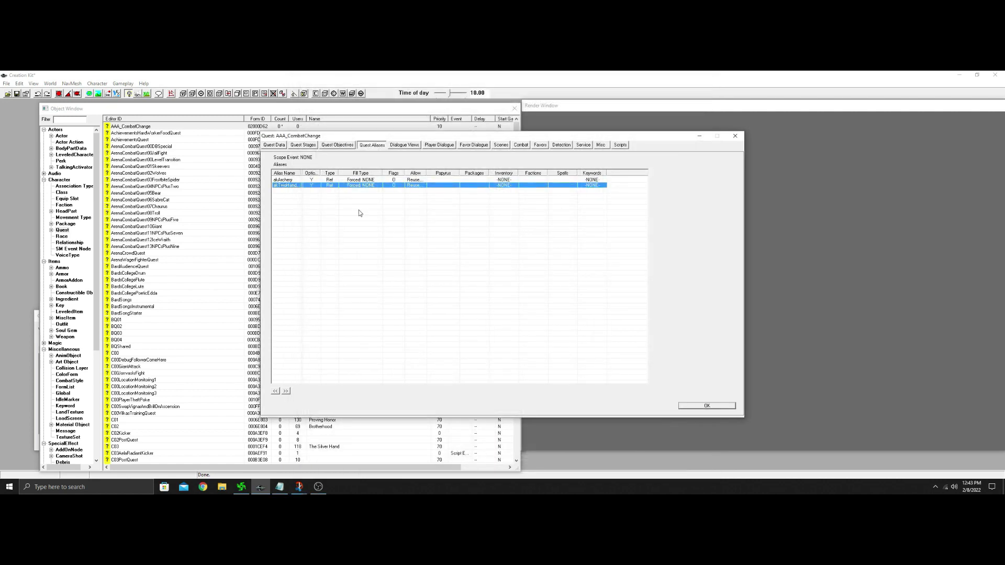
Create a new alias package on akArchery with the ID AAA_ArcheryChange.
{"action": "double_click", "coordinate": [362, 179]}
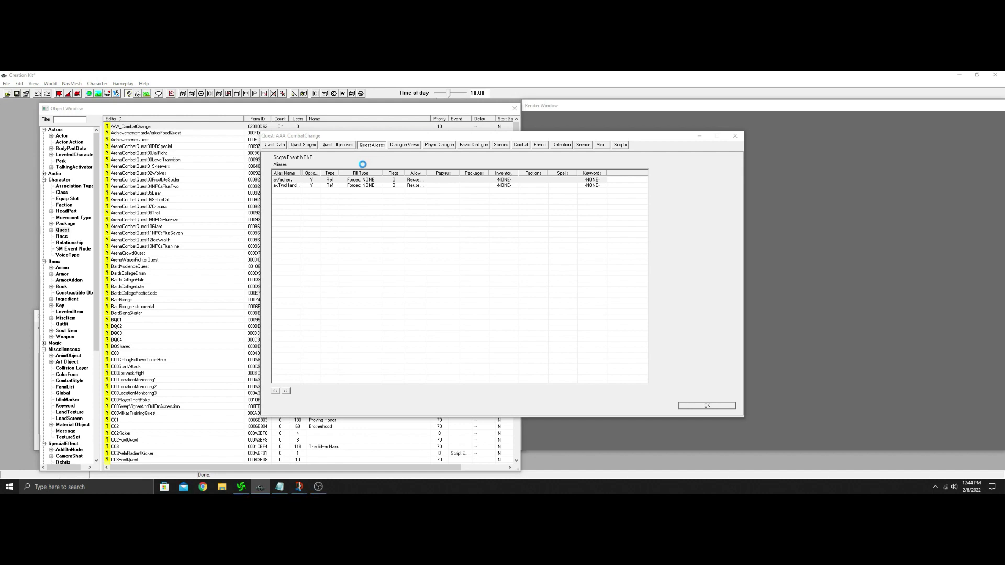
{"action": "right_click", "coordinate": [630, 320]}
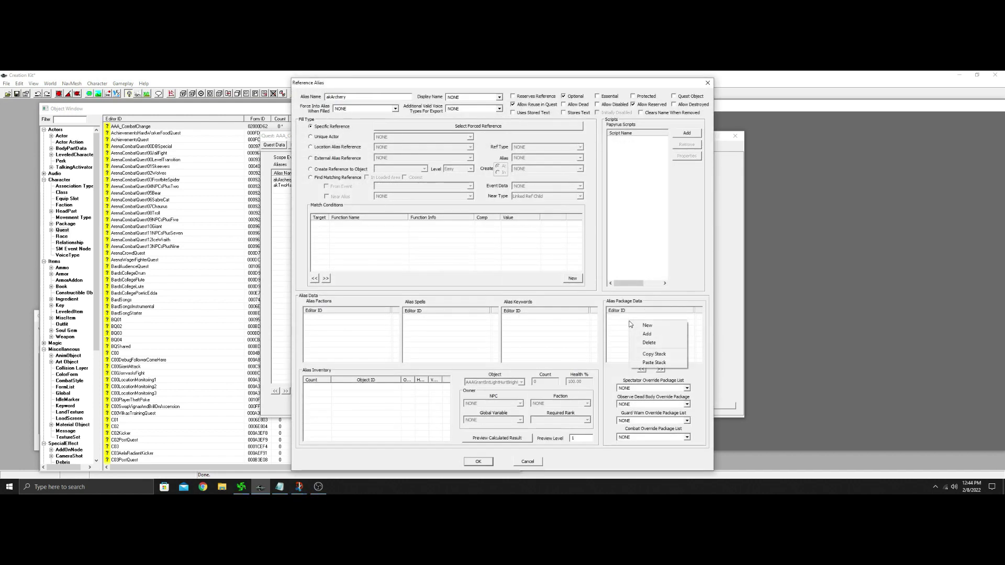
{"action": "left_click", "coordinate": [643, 325]}
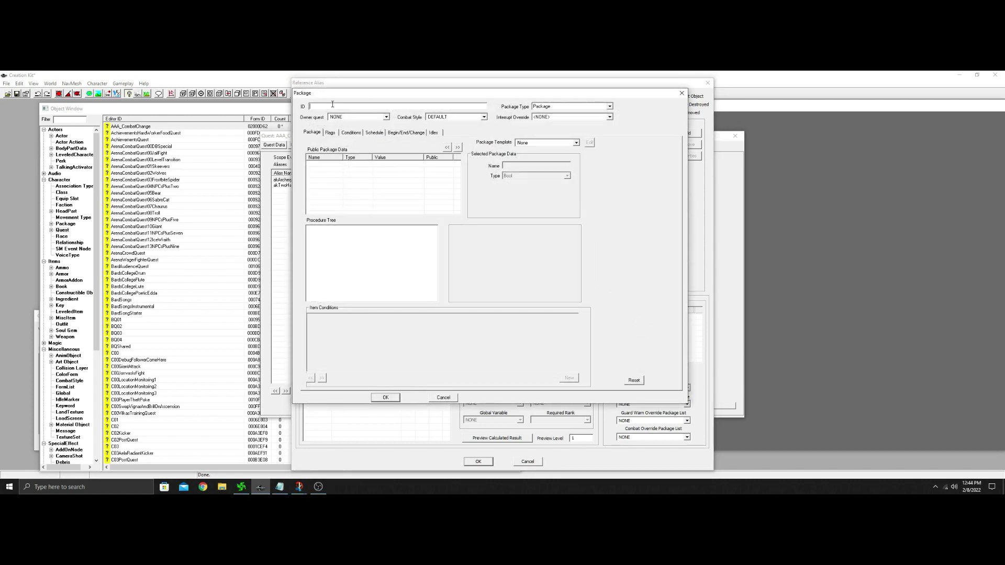
{"action": "type", "text": "AAA_"}
{"action": "type", "text": "ArcheryChange"}
{"action": "left_click", "coordinate": [576, 143]}
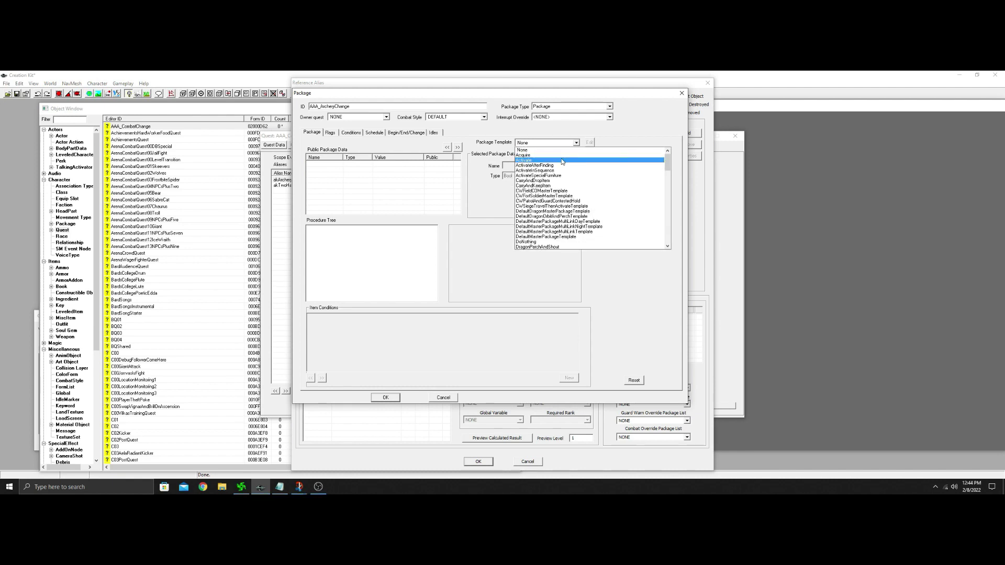
Use the HoldPosition template, holding Near Reference PlayerRef in Cell (any), with Radius 750.
{"action": "key", "text": "h"}
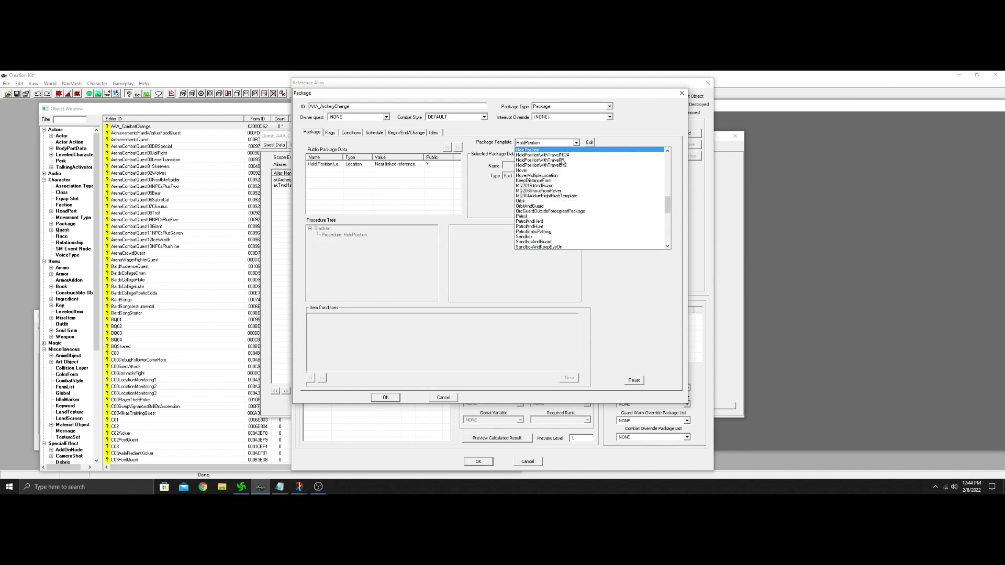
{"action": "left_click", "coordinate": [533, 150]}
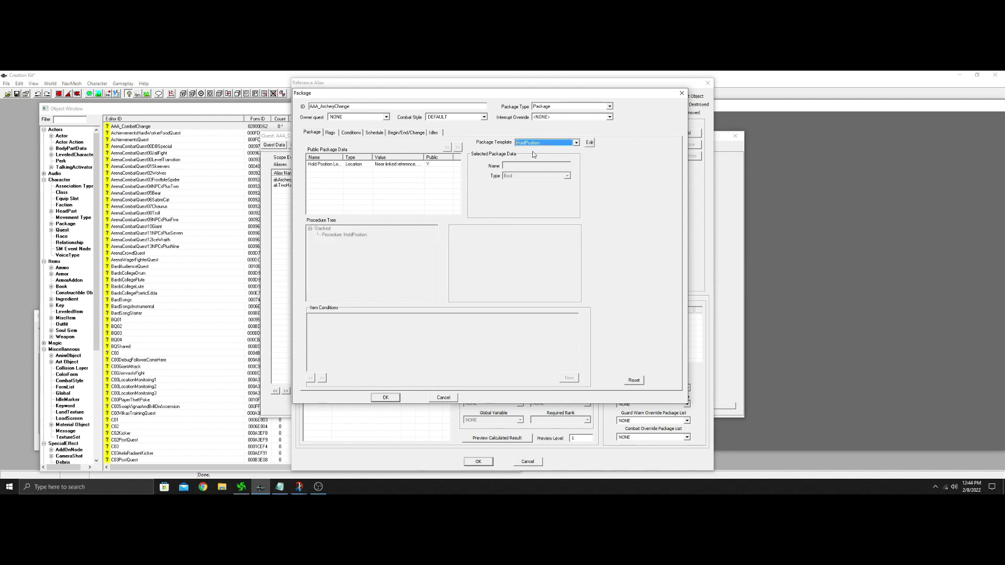
{"action": "left_click", "coordinate": [368, 165]}
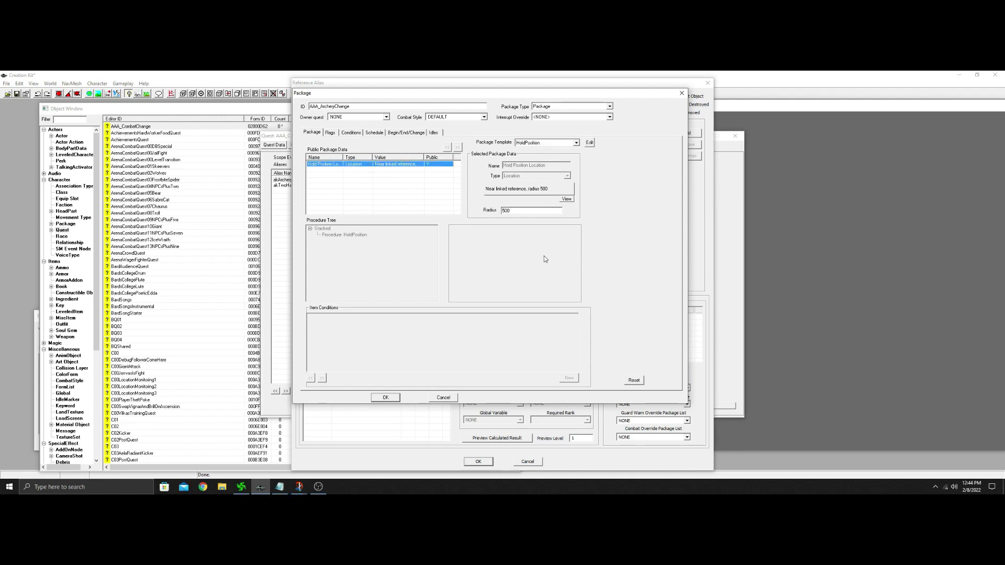
{"action": "left_click", "coordinate": [521, 193]}
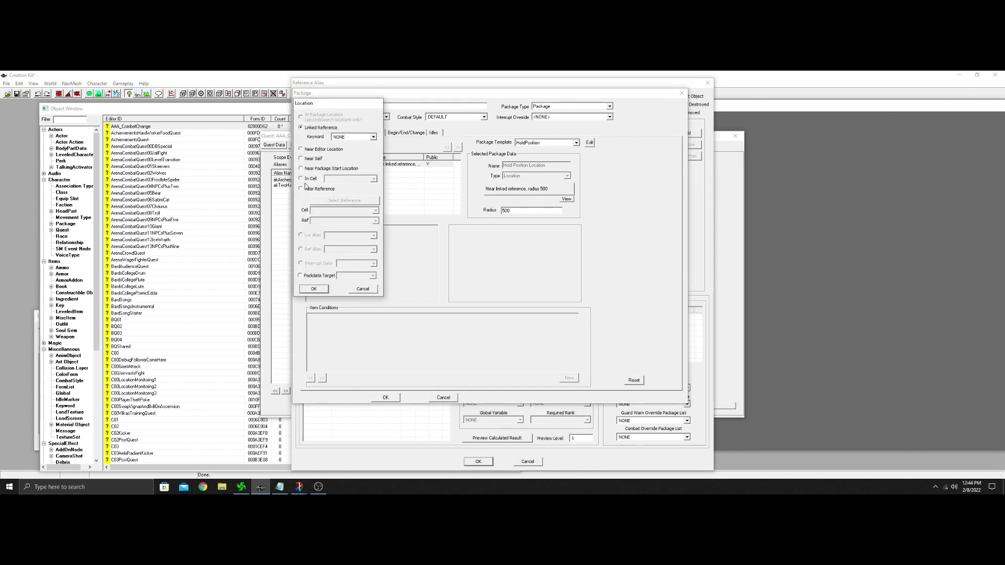
{"action": "left_click", "coordinate": [302, 190]}
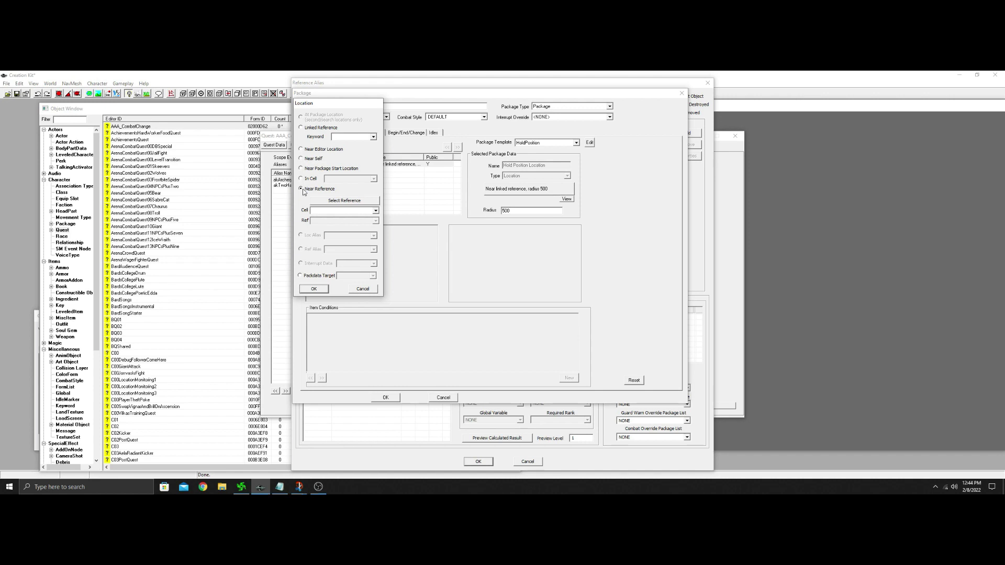
{"action": "left_click", "coordinate": [376, 211]}
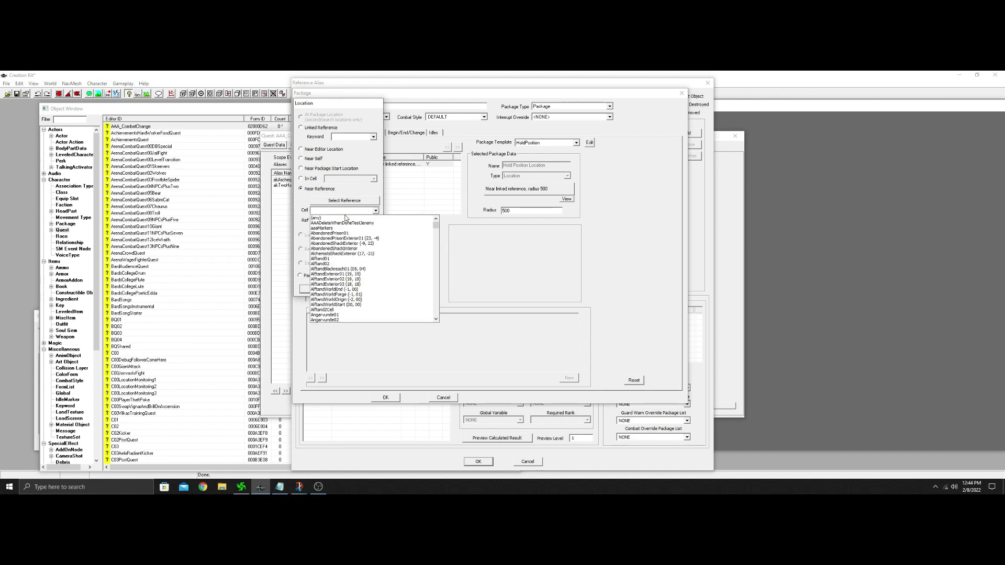
{"action": "left_click", "coordinate": [343, 221]}
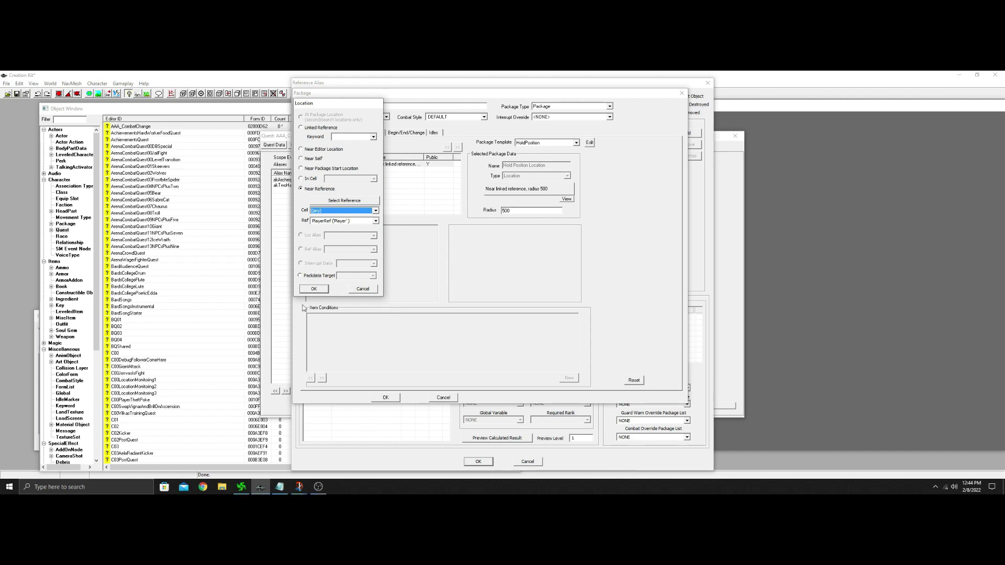
{"action": "left_click", "coordinate": [317, 289]}
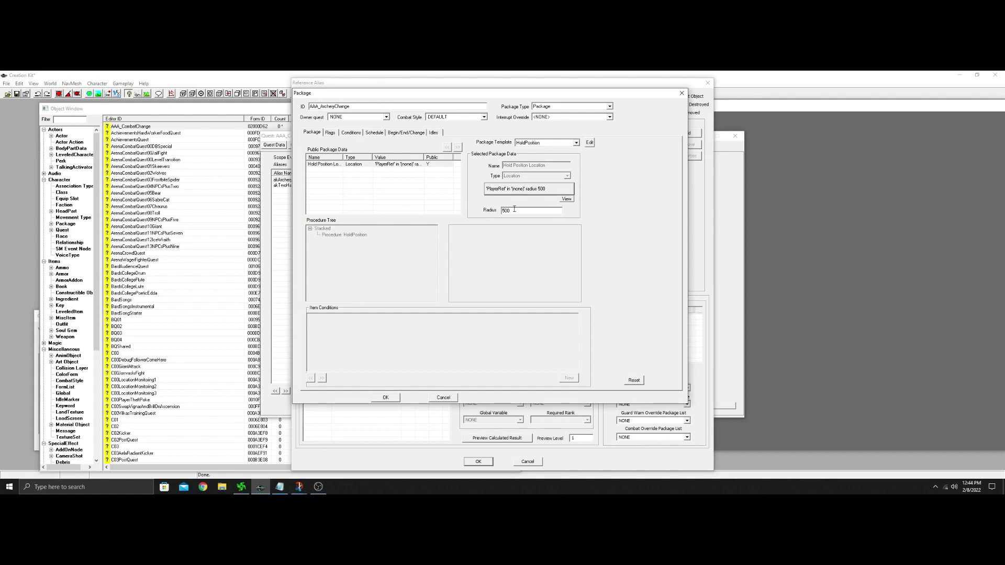
{"action": "left_click_drag", "start_coordinate": [513, 211], "coordinate": [501, 211]}
{"action": "type", "text": "750"}
Set combat style csHumanMissile and interrupt override Combat, then save the package to akArchery.
{"action": "left_click", "coordinate": [485, 118]}
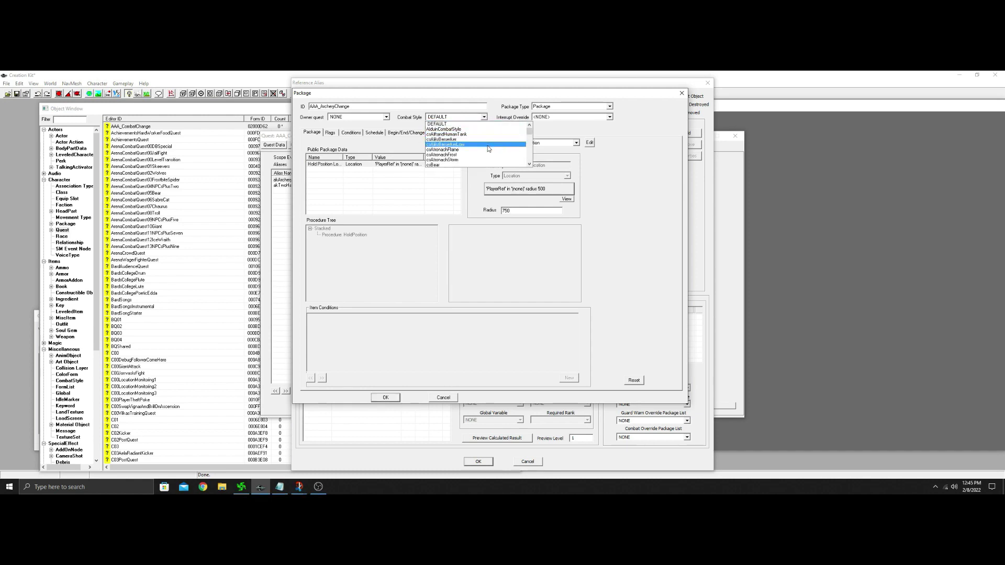
{"action": "scroll", "coordinate": [487, 148], "scroll_direction": "down", "scroll_amount": 10}
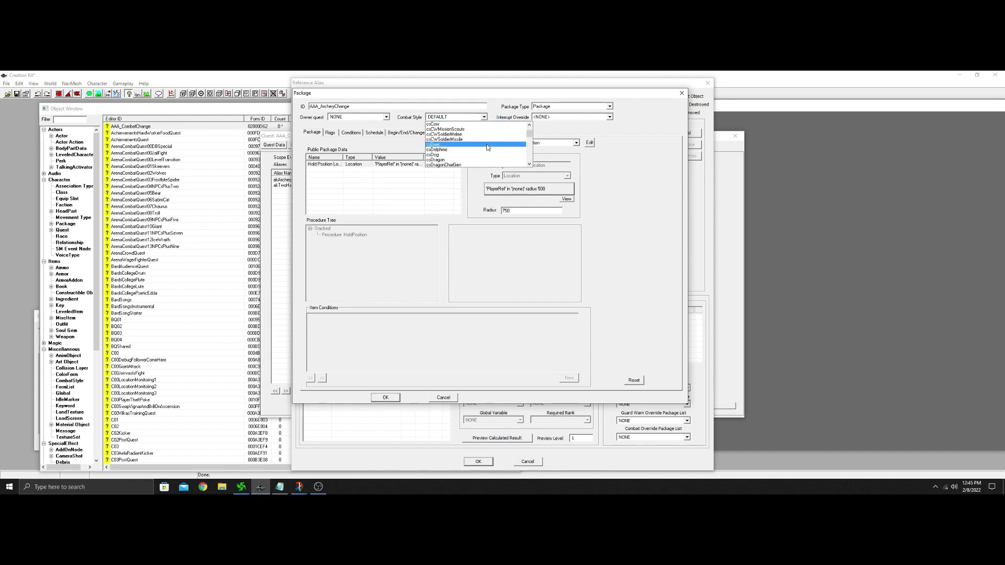
{"action": "scroll", "coordinate": [487, 148], "scroll_direction": "down", "scroll_amount": 12}
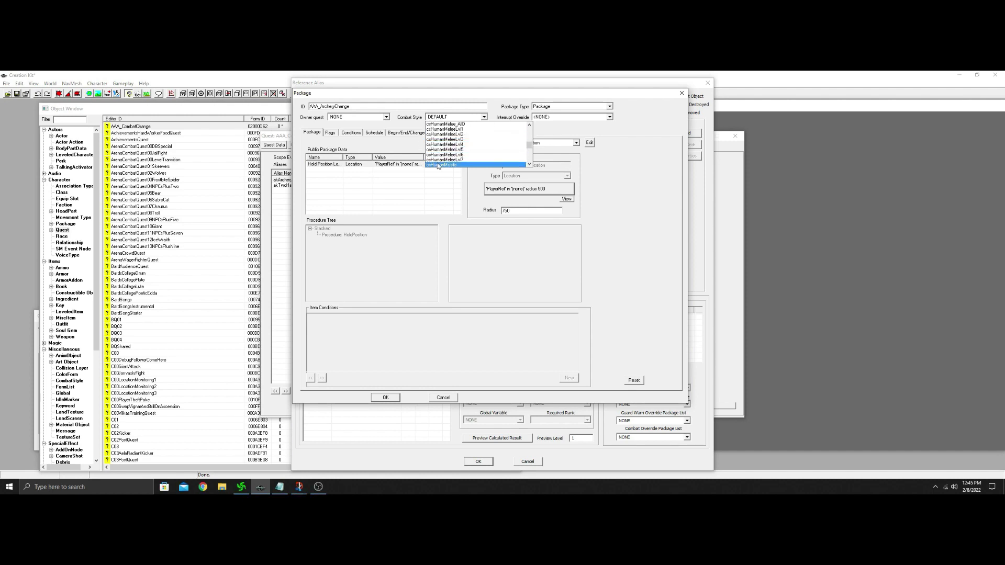
{"action": "left_click", "coordinate": [438, 164]}
{"action": "left_click", "coordinate": [610, 117]}
{"action": "left_click", "coordinate": [582, 130]}
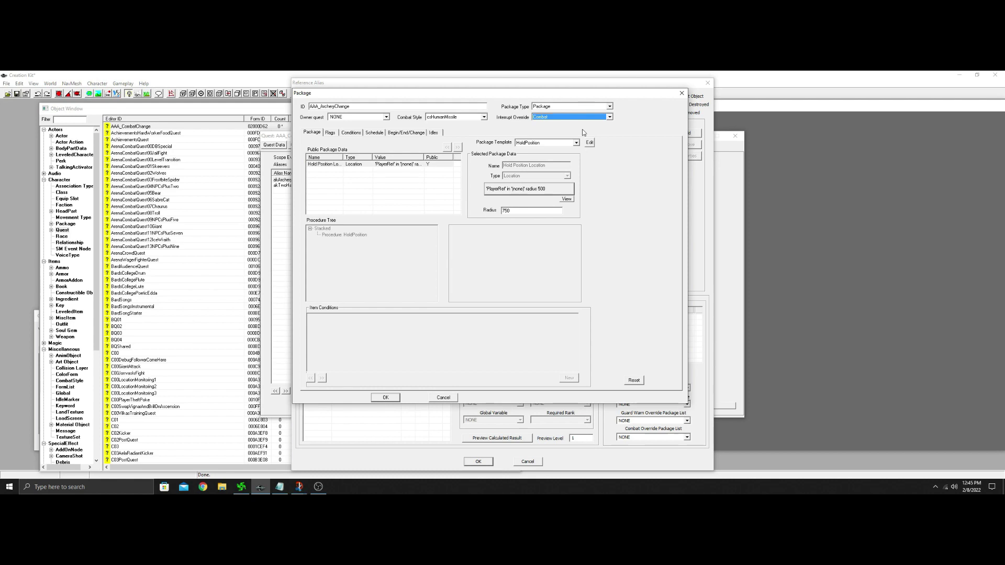
{"action": "left_click", "coordinate": [388, 398]}
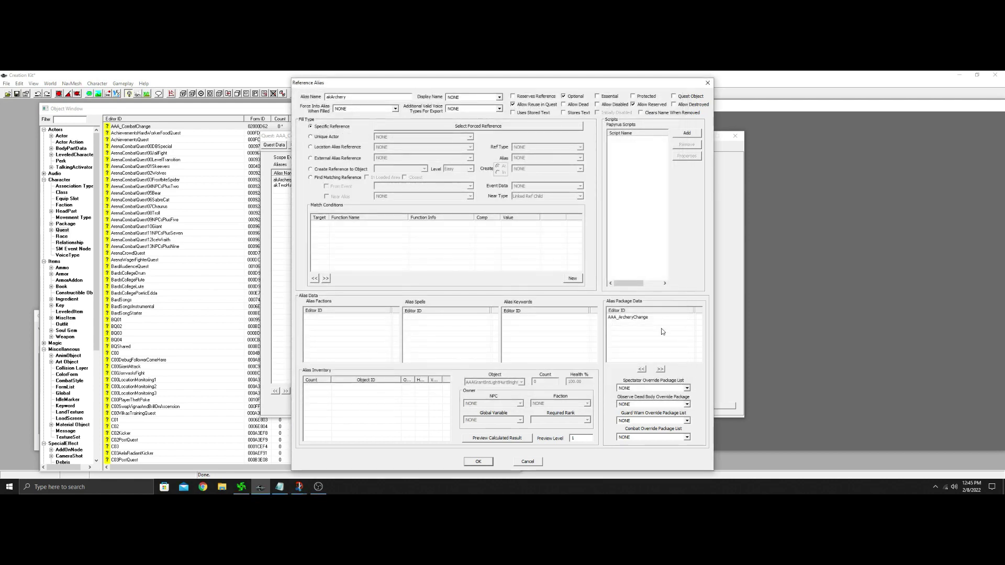
Uncheck Hellos to player and Greet corpse behavior in AAA_ArcheryChange's flags, then save akArchery.
{"action": "left_click", "coordinate": [643, 318]}
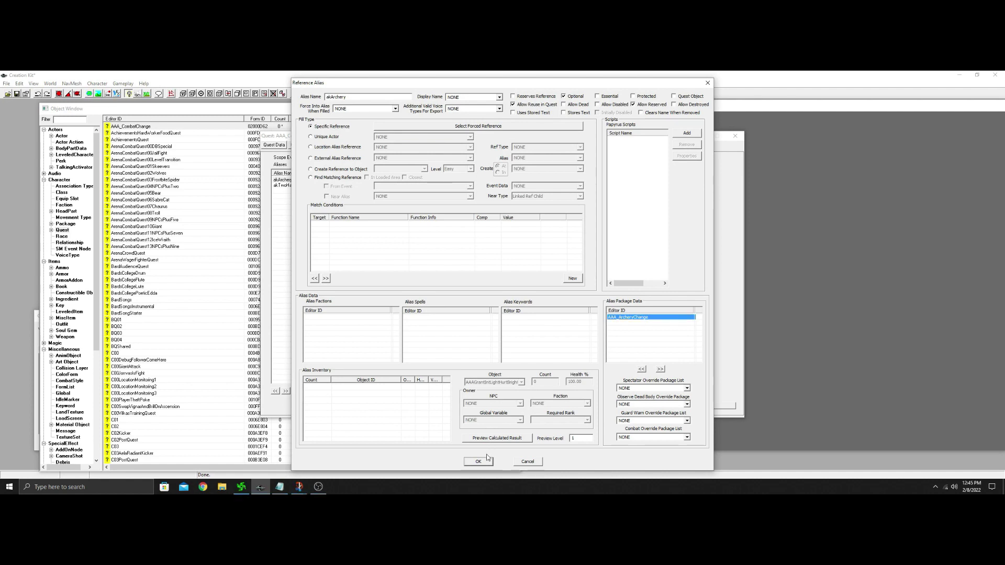
{"action": "double_click", "coordinate": [653, 318]}
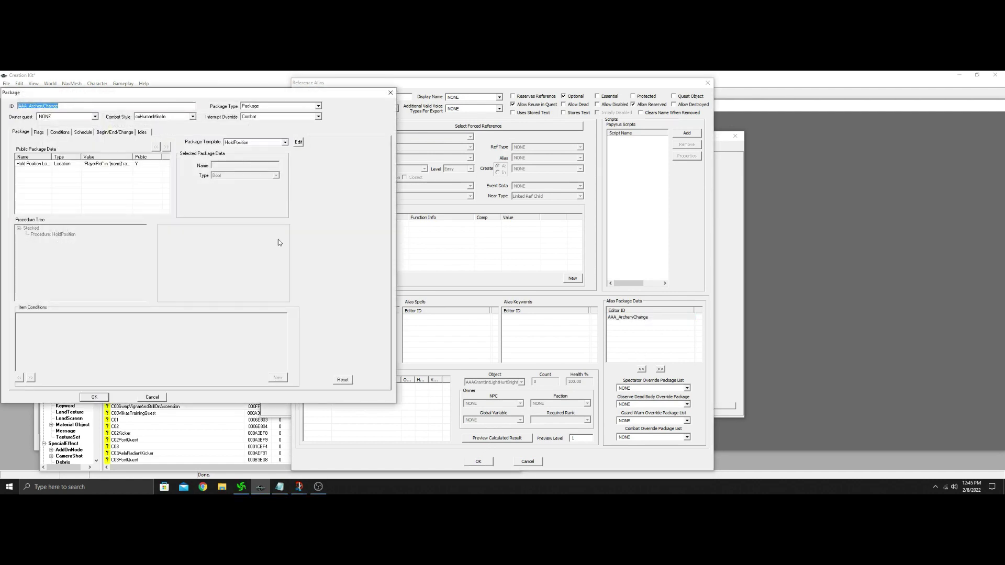
{"action": "left_click", "coordinate": [38, 134]}
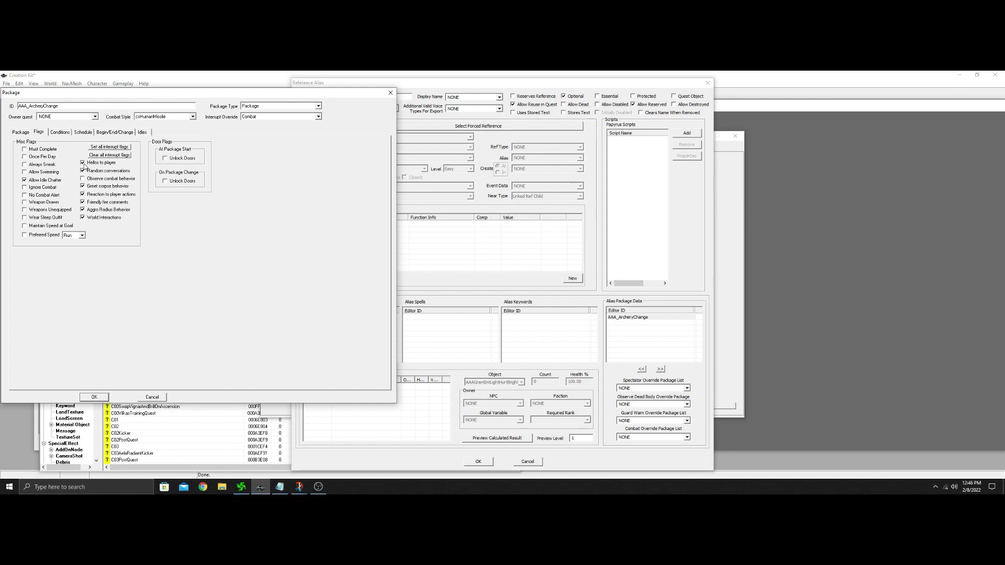
{"action": "left_click", "coordinate": [82, 162]}
{"action": "left_click", "coordinate": [82, 186]}
{"action": "left_click", "coordinate": [94, 398]}
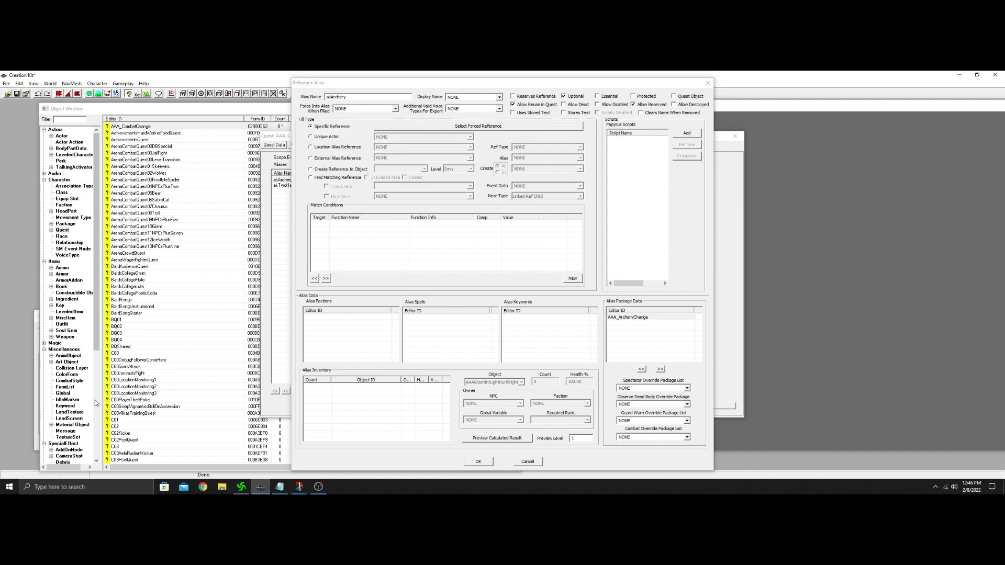
{"action": "left_click", "coordinate": [478, 462]}
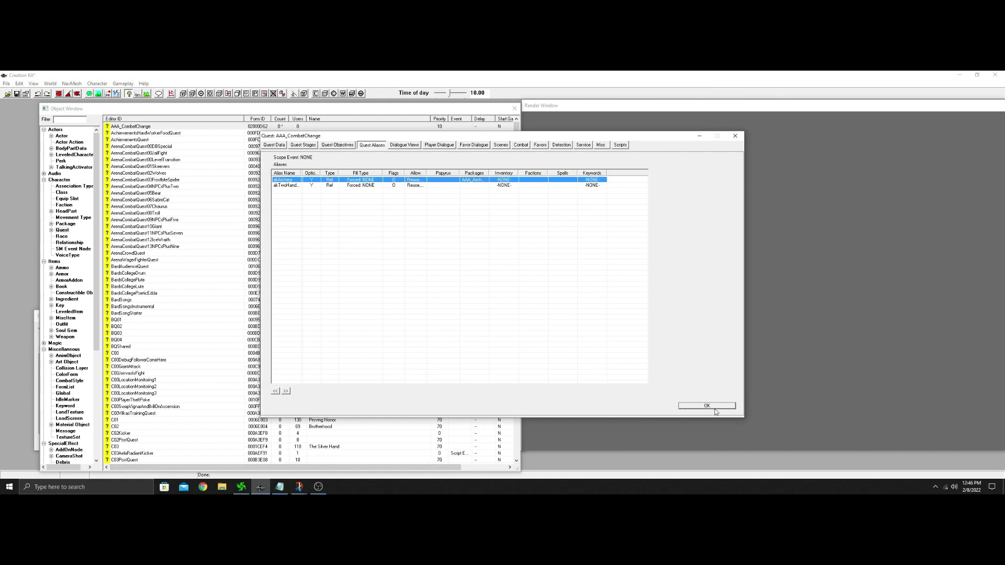
Close the AAA_CombatChange quest and save the plugin as CombatChange.esp.
{"action": "left_click", "coordinate": [715, 410]}
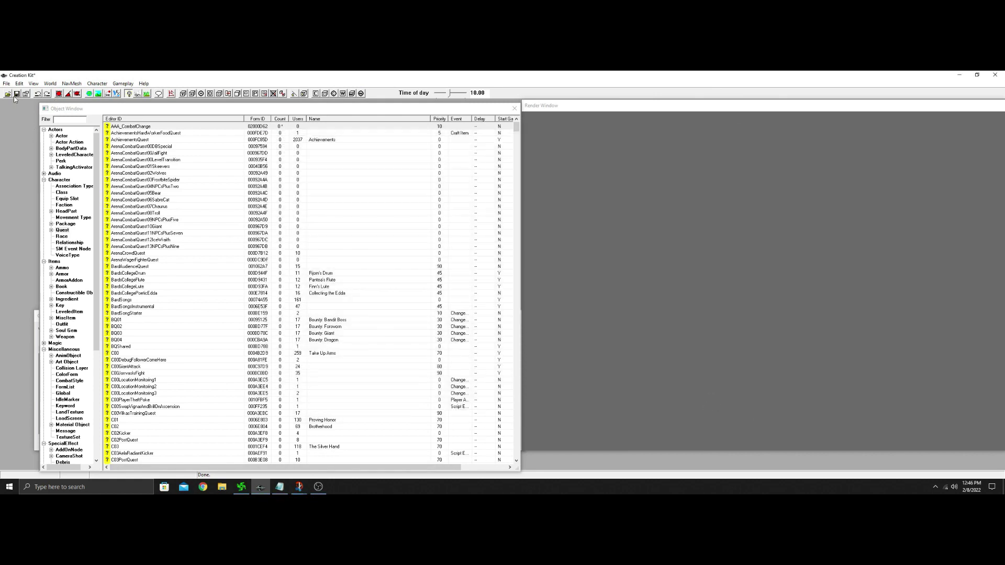
{"action": "left_click", "coordinate": [17, 93]}
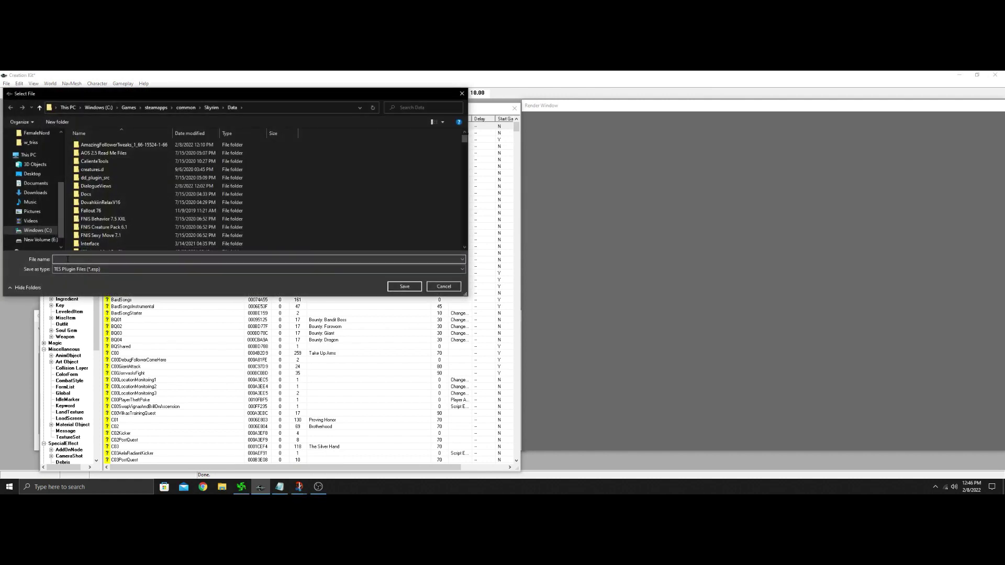
{"action": "type", "text": "Comba"}
{"action": "type", "text": "tChnage"}
{"action": "type", "text": "ge"}
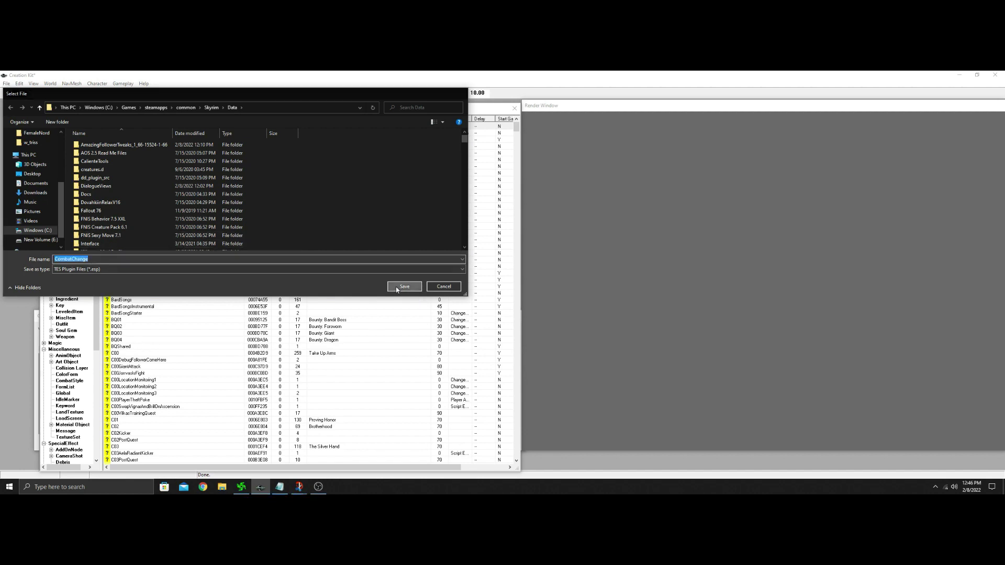
{"action": "left_click", "coordinate": [405, 287]}
{"action": "left_click", "coordinate": [71, 230]}
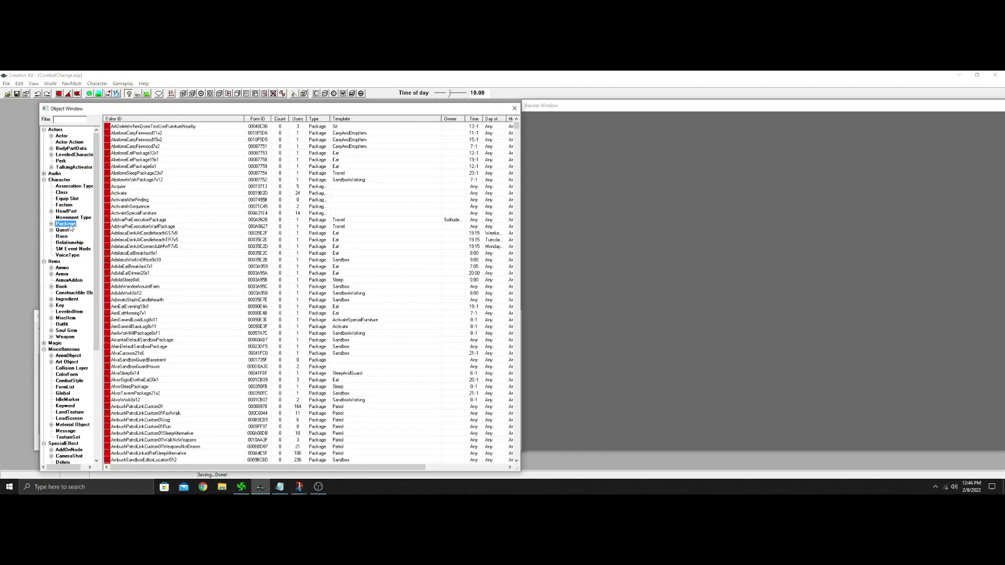
Filter packages by 'aa' and duplicate AAA_ArcheryChange into AAA_ArcheryChangeDUPLICATE001.
{"action": "left_click", "coordinate": [70, 120]}
{"action": "type", "text": "aaa"}
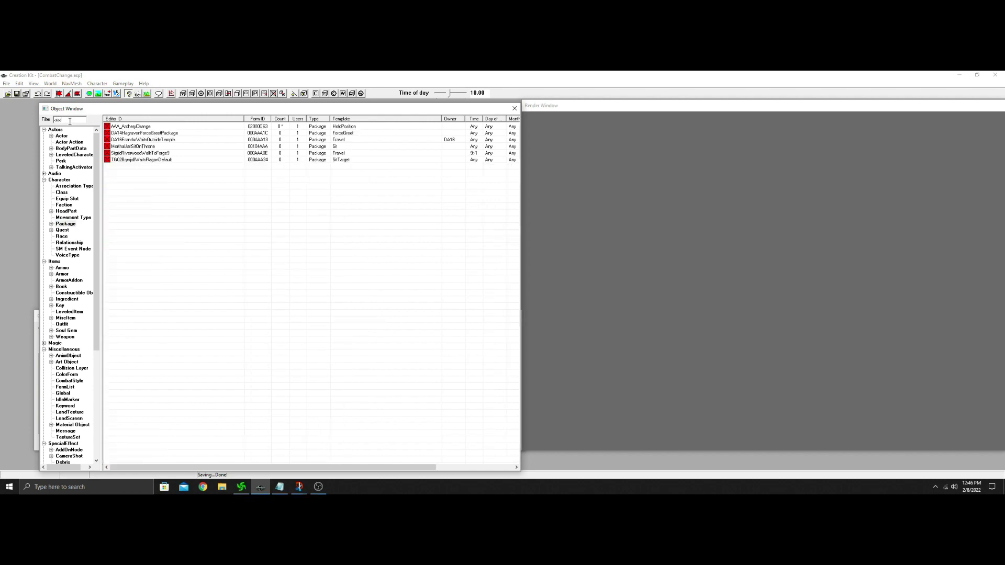
{"action": "left_click", "coordinate": [149, 127]}
{"action": "right_click", "coordinate": [150, 130]}
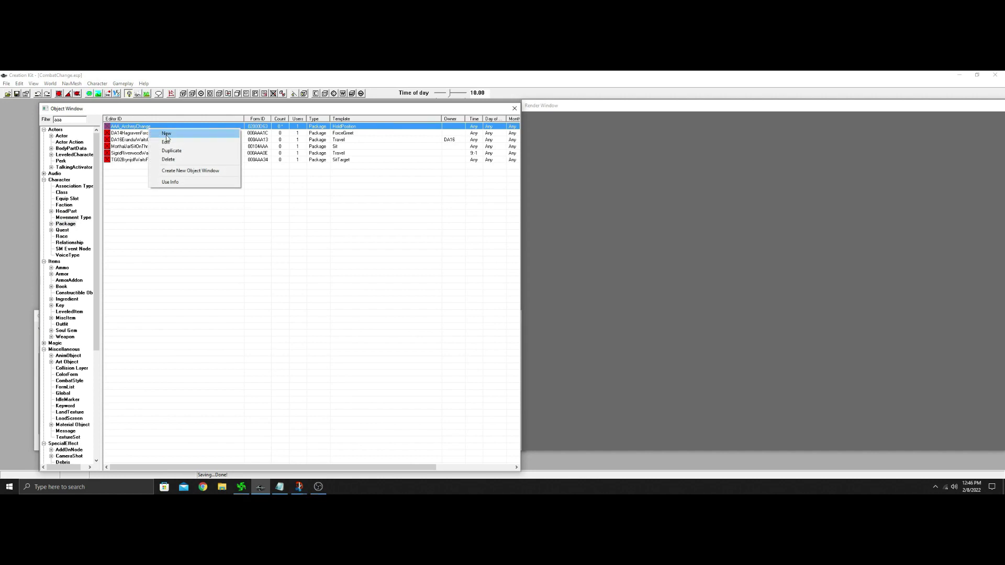
{"action": "left_click", "coordinate": [176, 150]}
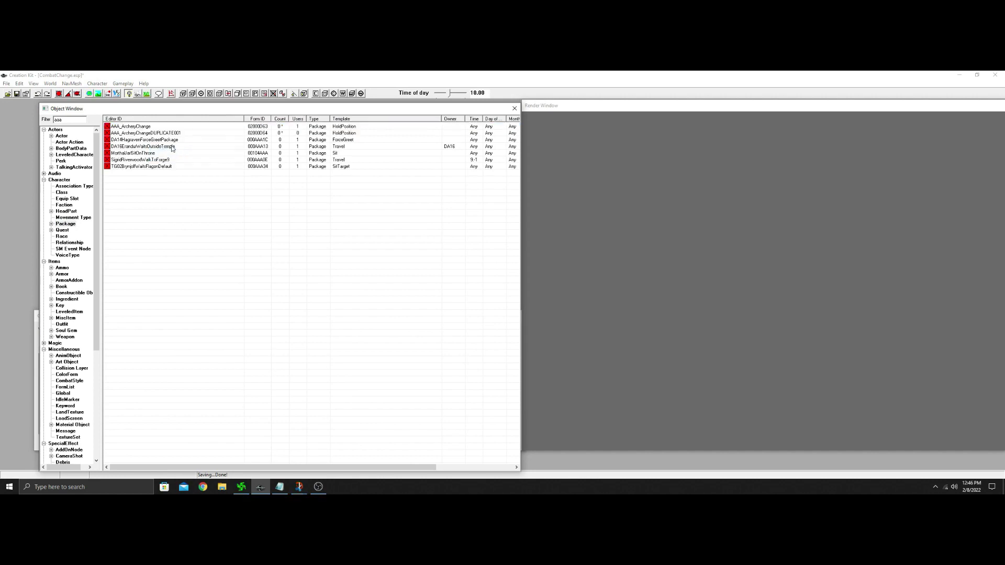
Rename the duplicated package to AAA_TwohandedChange with combat style csHumanBoss2H, renaming rather than creating a copy.
{"action": "double_click", "coordinate": [146, 133]}
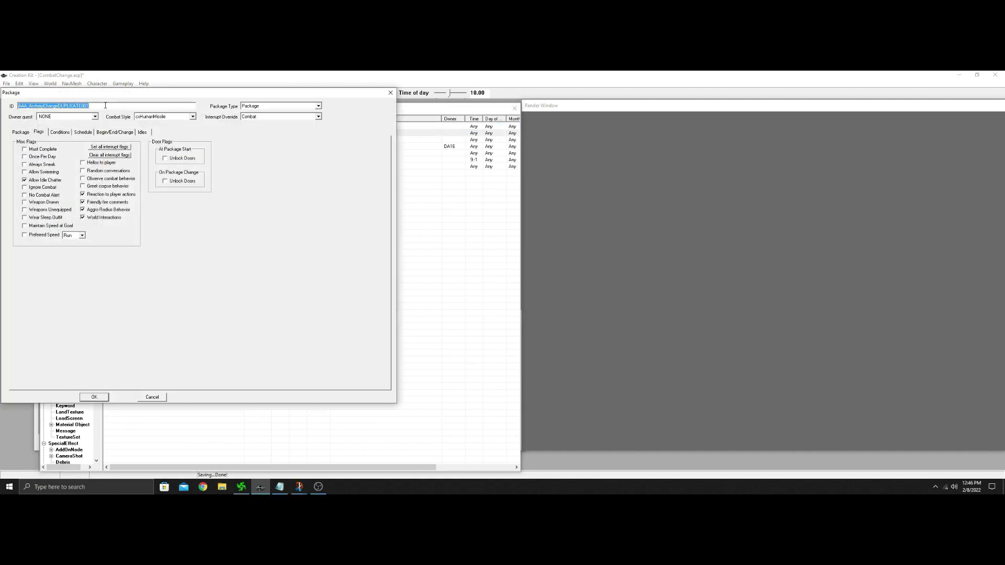
{"action": "left_click_drag", "start_coordinate": [105, 106], "coordinate": [33, 105]}
{"action": "type", "text": "TwohandedChange"}
{"action": "left_click", "coordinate": [193, 117]}
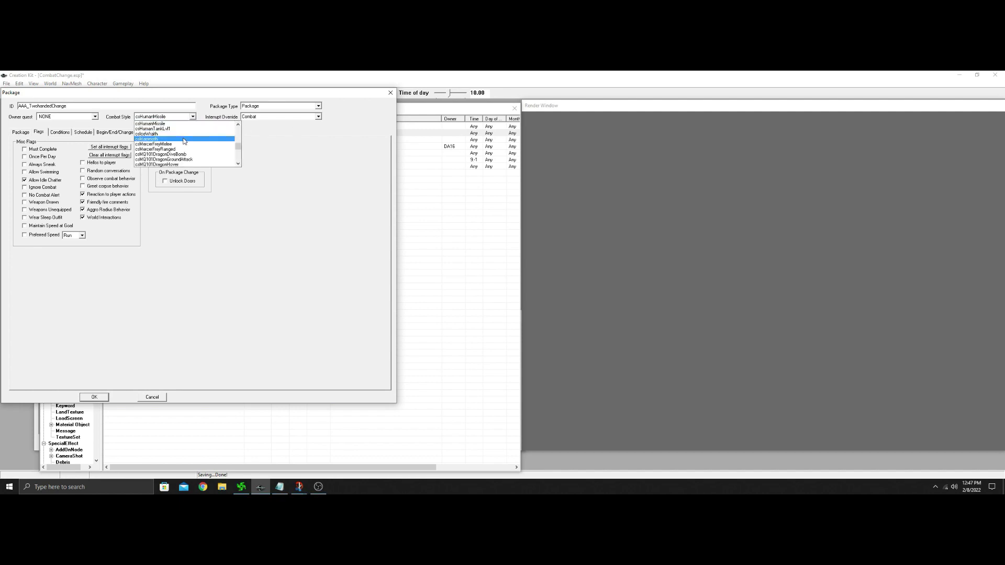
{"action": "scroll", "coordinate": [166, 129], "scroll_direction": "up", "scroll_amount": 2}
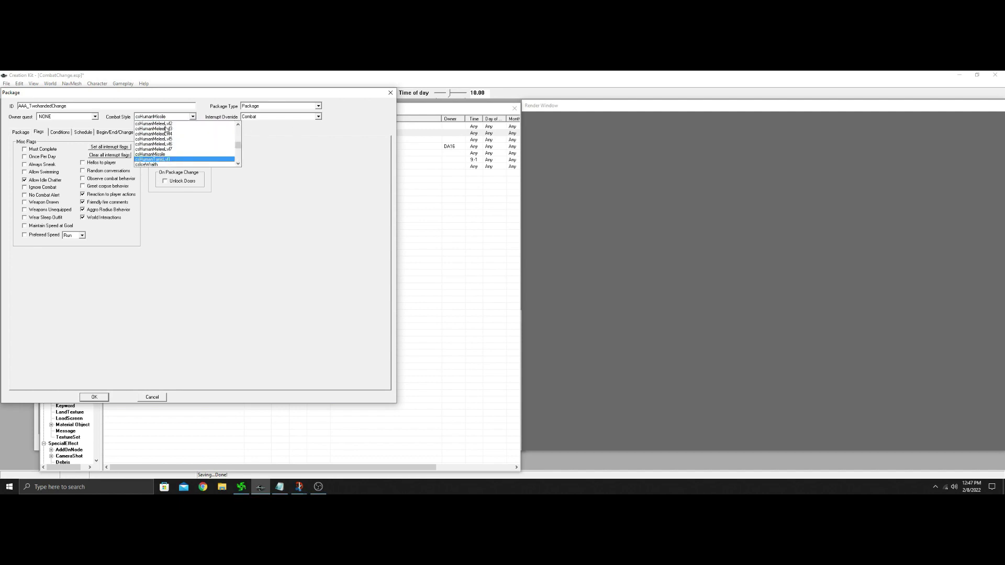
{"action": "scroll", "coordinate": [166, 129], "scroll_direction": "up", "scroll_amount": 2}
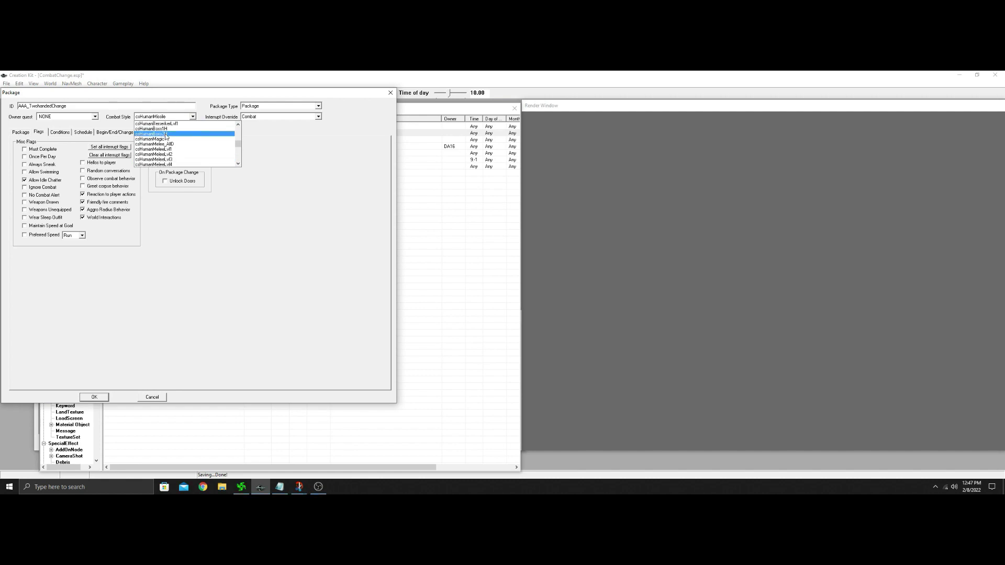
{"action": "left_click", "coordinate": [166, 134]}
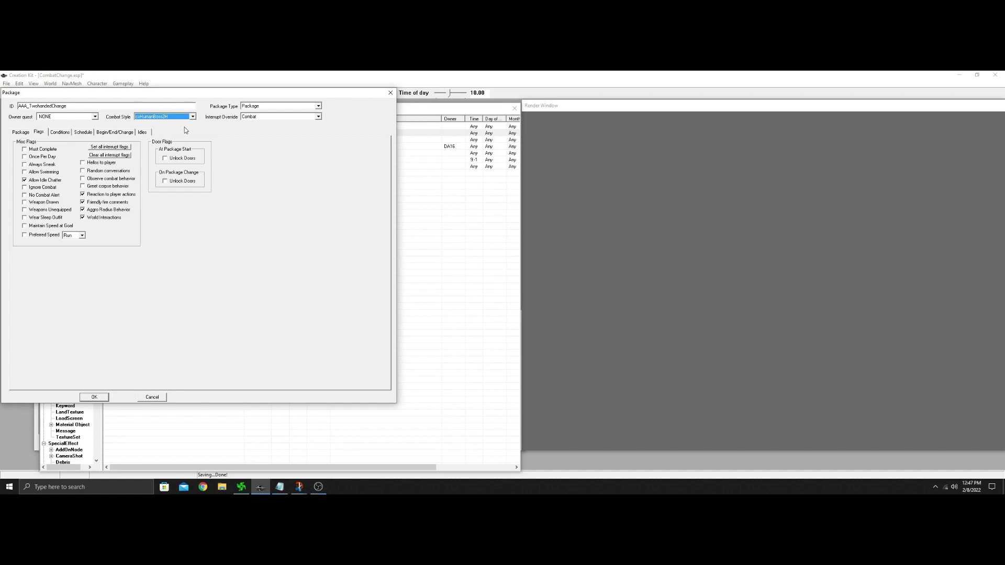
{"action": "left_click", "coordinate": [100, 397]}
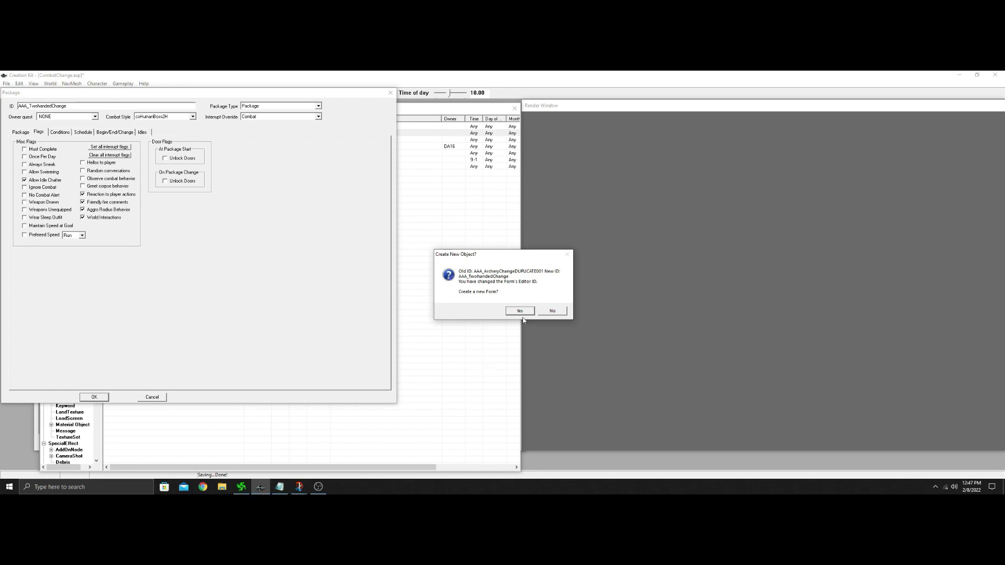
{"action": "left_click", "coordinate": [555, 312]}
{"action": "left_click", "coordinate": [530, 304]}
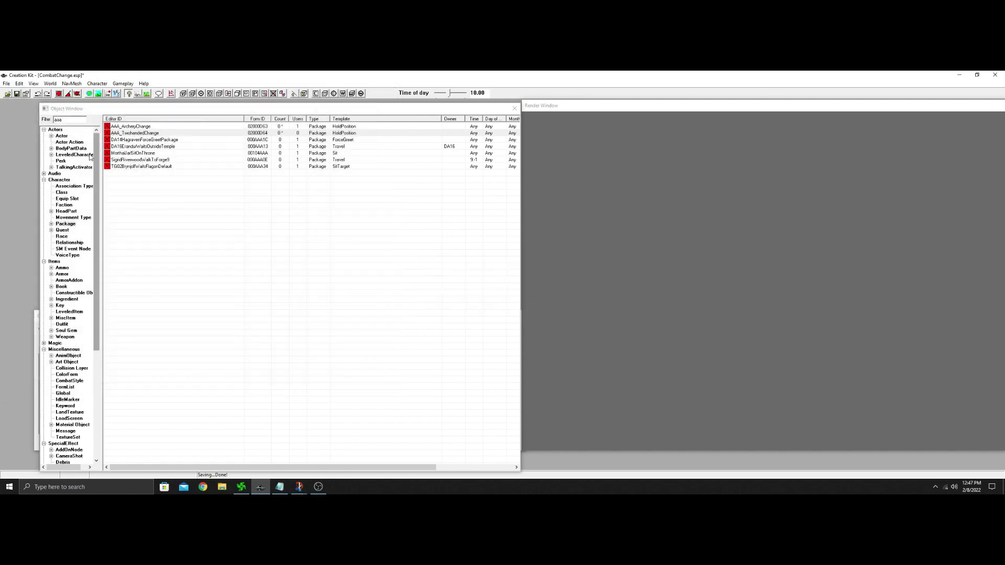
Add the AAA_TwohandedChange package to the akTwoHanded alias's package data in quest AAA_CombatChange.
{"action": "left_click", "coordinate": [62, 230]}
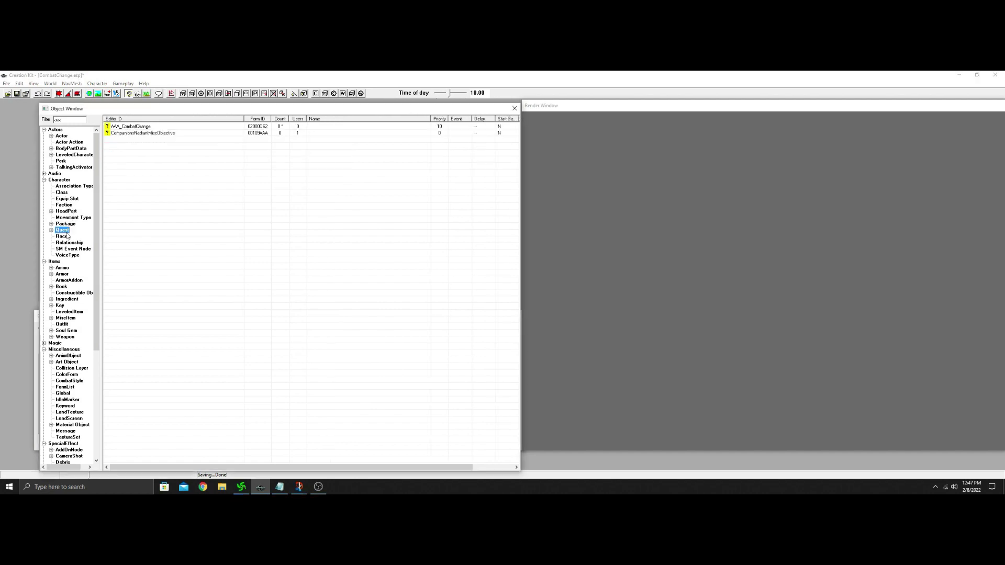
{"action": "double_click", "coordinate": [155, 127]}
{"action": "left_click", "coordinate": [352, 187]}
{"action": "double_click", "coordinate": [350, 187]}
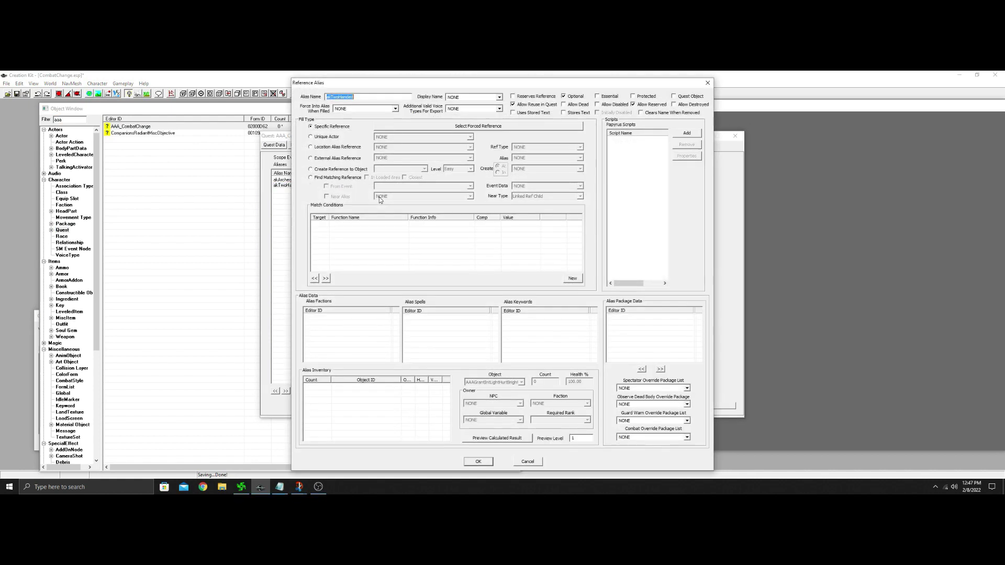
{"action": "right_click", "coordinate": [636, 338]}
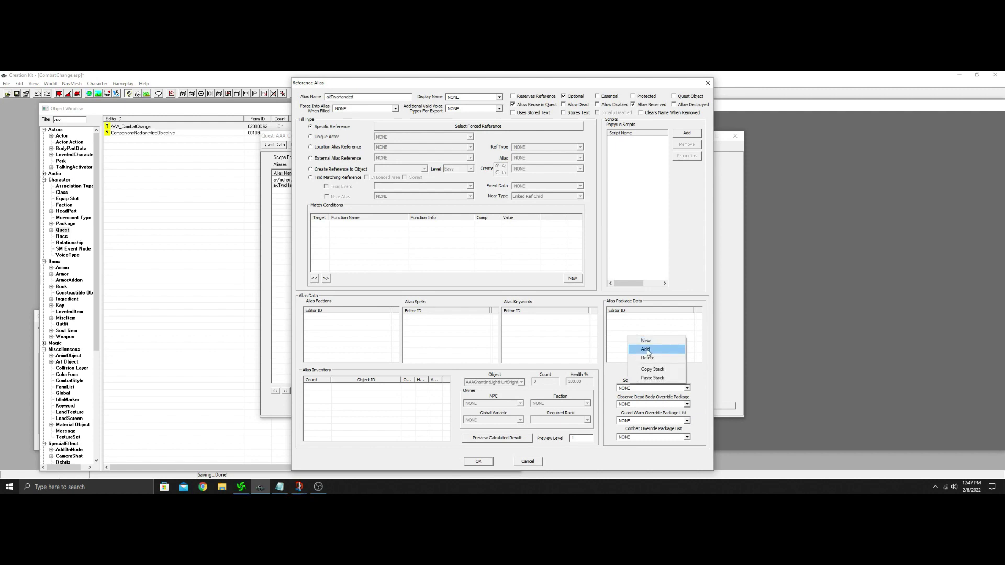
{"action": "left_click", "coordinate": [646, 349]}
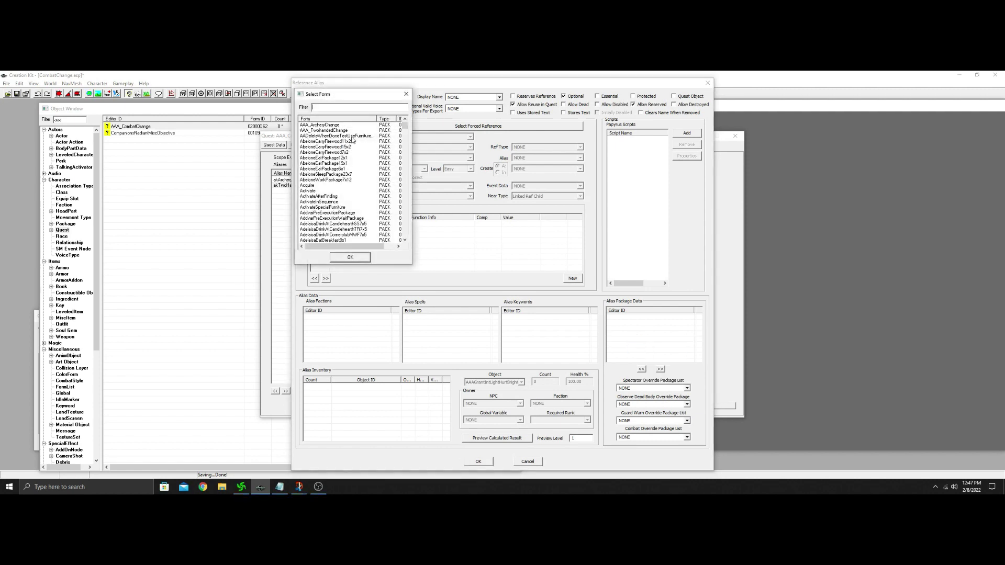
{"action": "left_click", "coordinate": [343, 130]}
{"action": "left_click", "coordinate": [358, 260]}
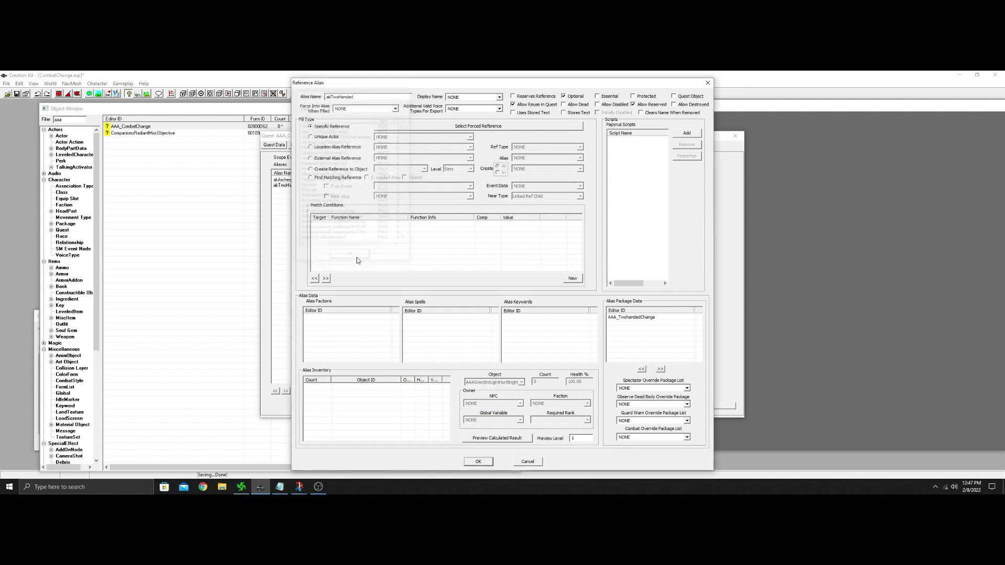
{"action": "left_click", "coordinate": [478, 462]}
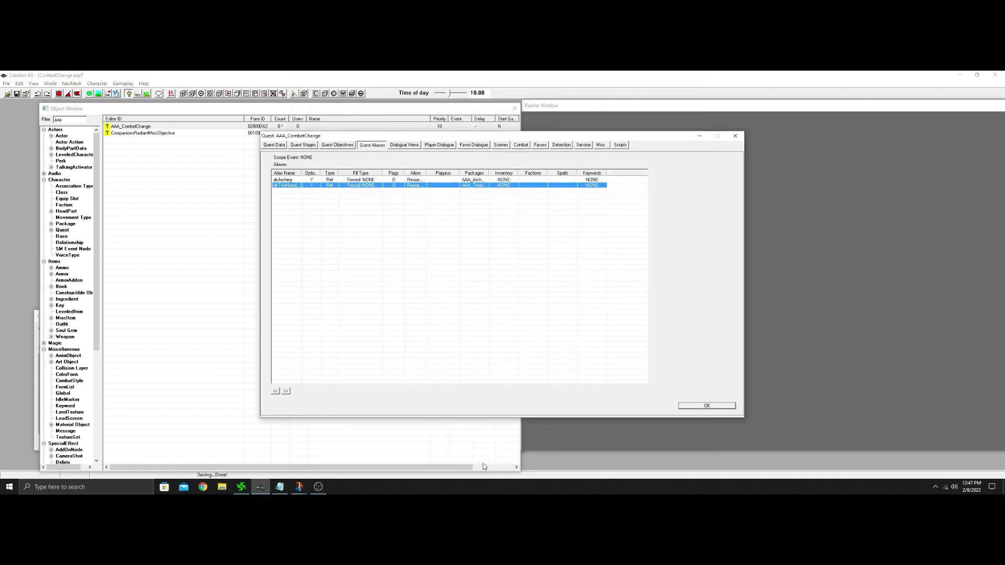
Create a new player dialogue branch with starting topic AAA_CombatChange01Topic, text 'I want you to fight different.'.
{"action": "left_click", "coordinate": [430, 145]}
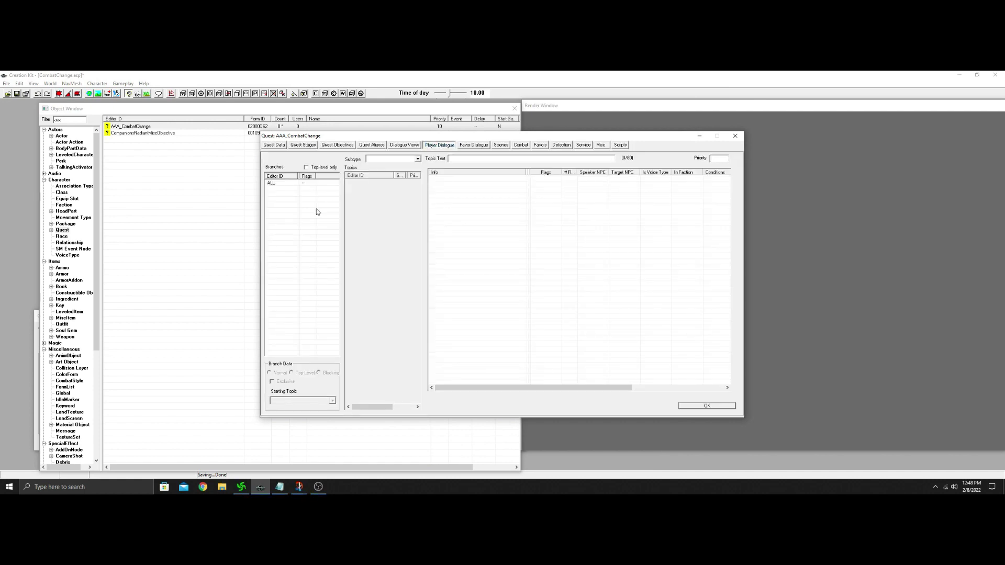
{"action": "right_click", "coordinate": [295, 204]}
{"action": "left_click", "coordinate": [303, 210]}
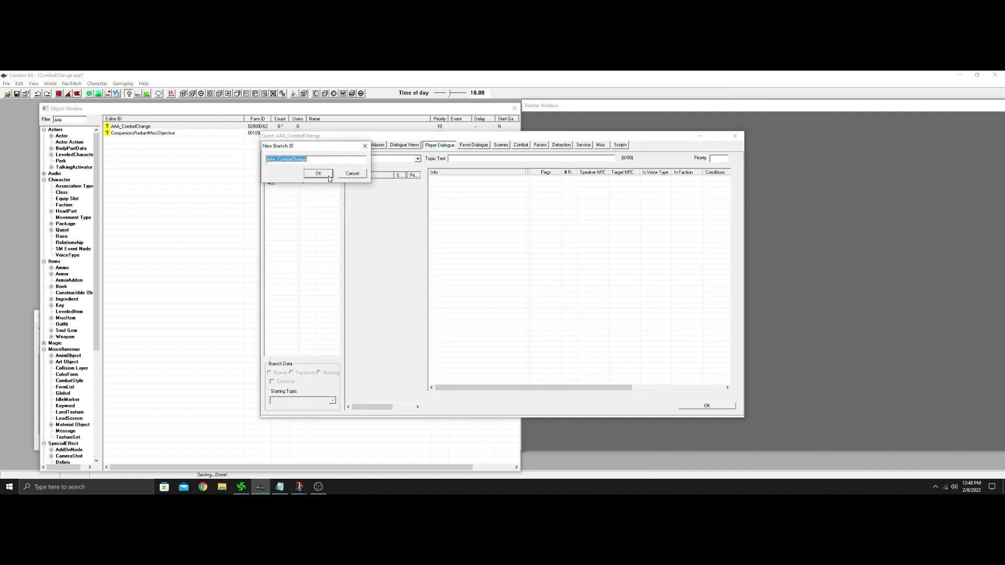
{"action": "left_click", "coordinate": [315, 161]}
{"action": "left_click", "coordinate": [318, 175]}
{"action": "left_click", "coordinate": [318, 173]}
{"action": "left_click", "coordinate": [317, 173]}
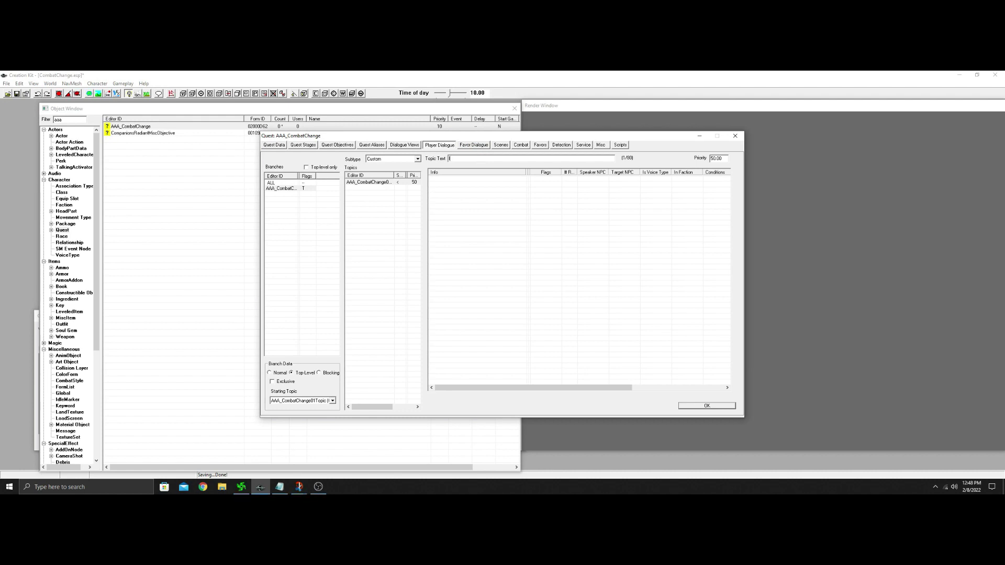
{"action": "type", "text": "I want you to fight different."}
Add the response 'How would you like me to fight?' to the new topic and confirm it.
{"action": "right_click", "coordinate": [472, 194]}
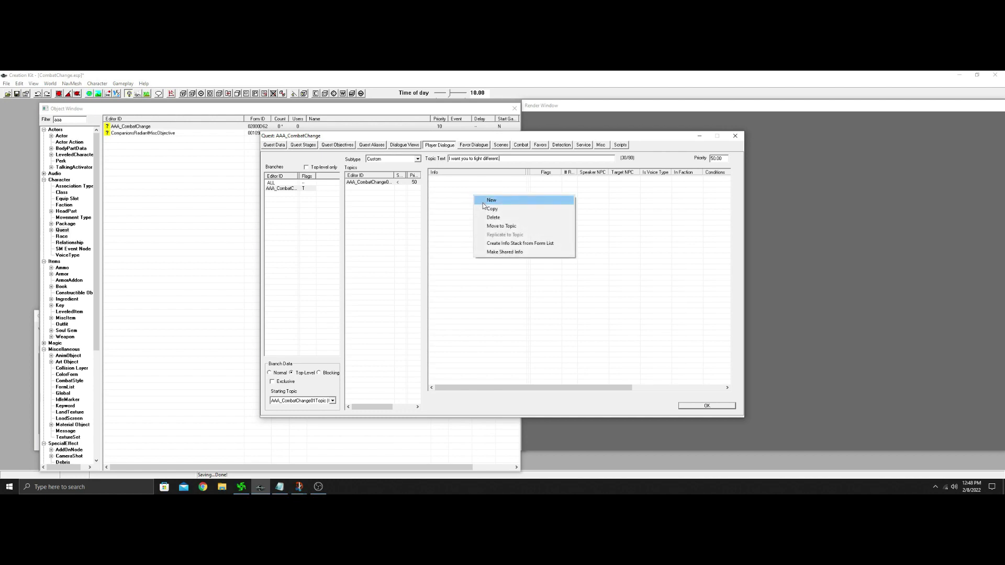
{"action": "left_click", "coordinate": [483, 202]}
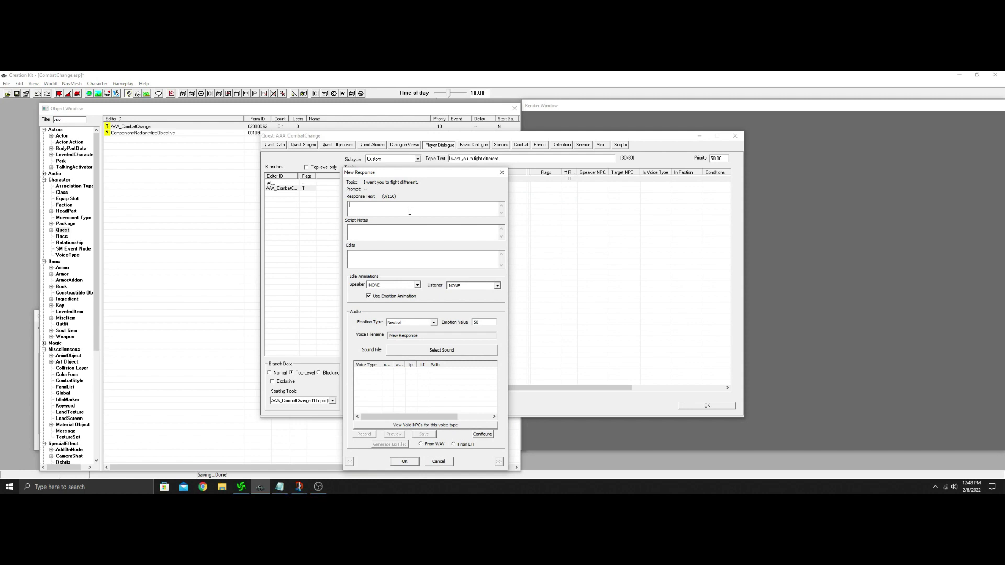
{"action": "type", "text": "What would you l"}
{"action": "key", "text": "BackSpace"}
{"action": "key", "text": "BackSpace"}
{"action": "key", "text": "BackSpace"}
{"action": "key", "text": "BackSpace"}
{"action": "key", "text": "BackSpace"}
{"action": "key", "text": "BackSpace"}
{"action": "key", "text": "BackSpace"}
{"action": "key", "text": "BackSpace"}
{"action": "key", "text": "BackSpace"}
{"action": "key", "text": "BackSpace"}
{"action": "key", "text": "BackSpace"}
{"action": "key", "text": "BackSpace"}
{"action": "key", "text": "BackSpace"}
{"action": "type", "text": "How would you like me to fight"}
{"action": "left_click", "coordinate": [400, 463]}
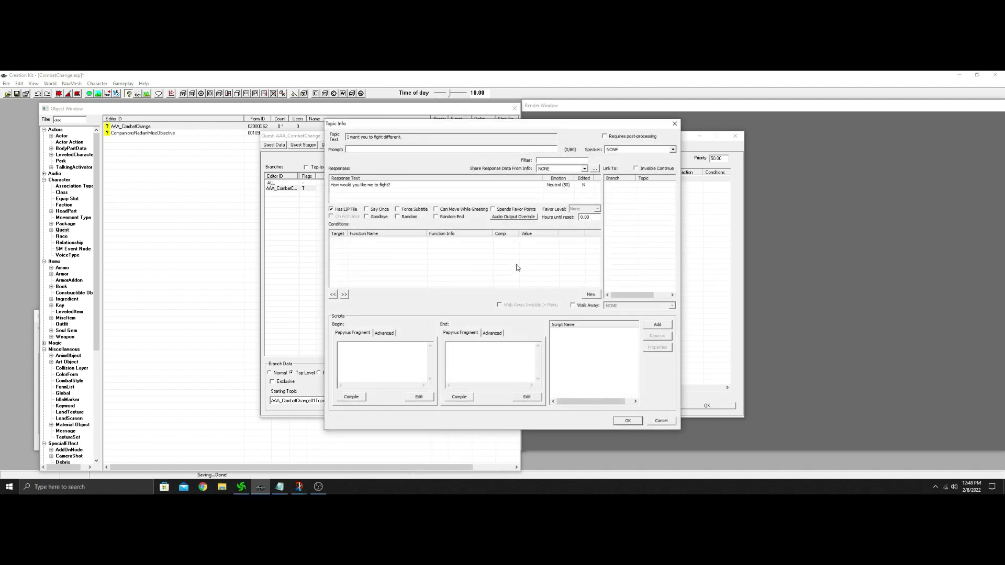
{"action": "left_click", "coordinate": [625, 422]}
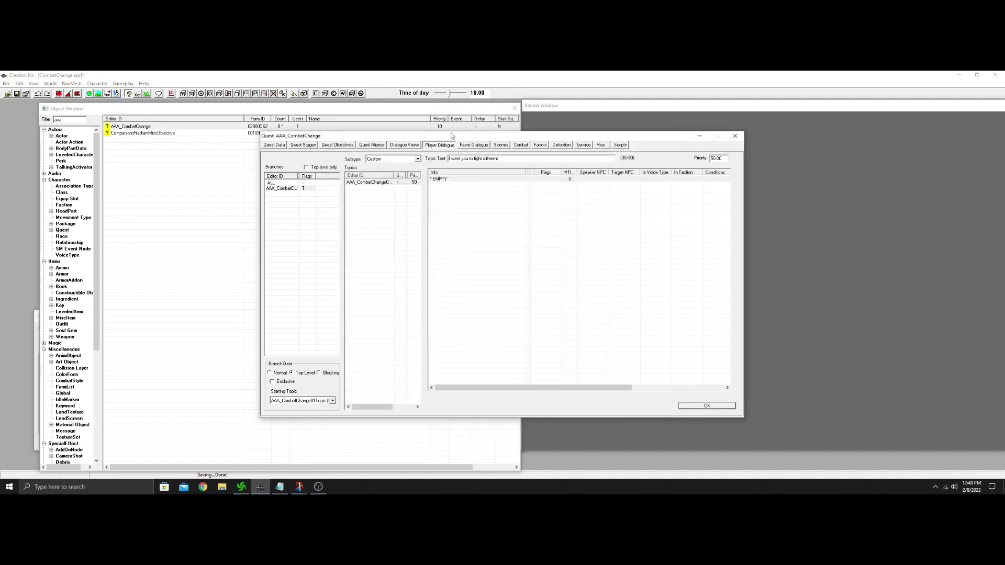
Add new player dialogue topics with IDs AAA_Archery and AAA_Twohanded to the branch.
{"action": "right_click", "coordinate": [371, 200]}
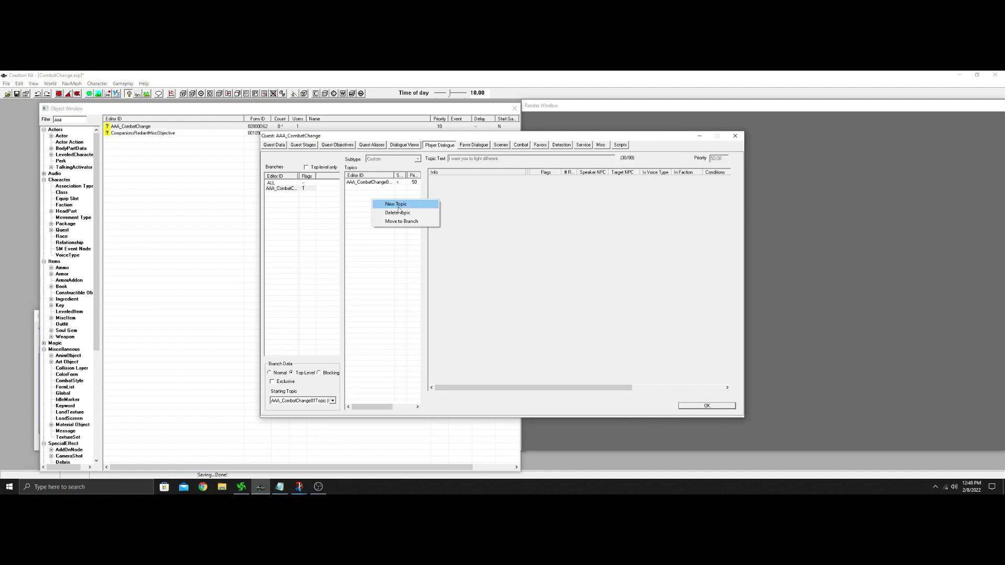
{"action": "left_click", "coordinate": [399, 206]}
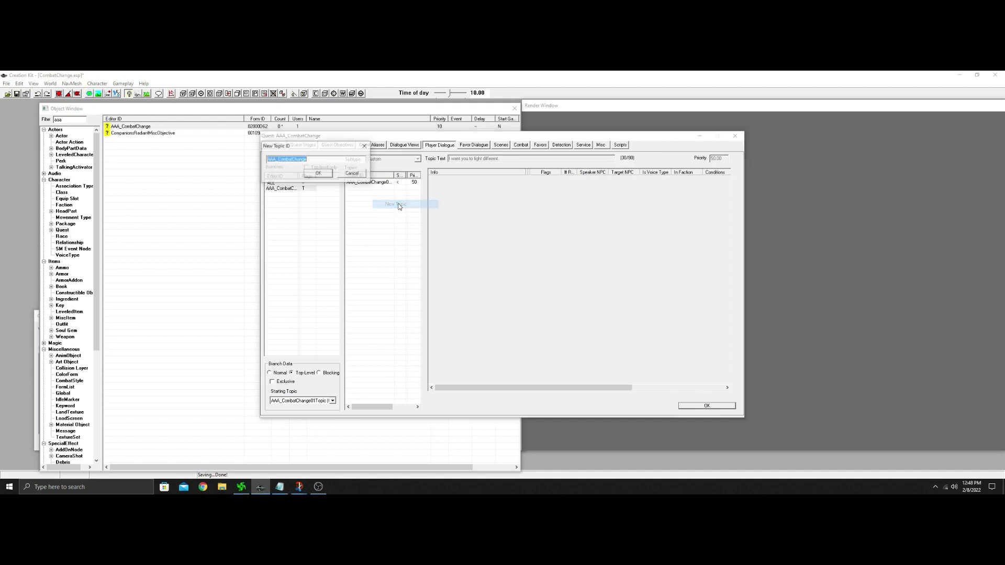
{"action": "left_click_drag", "start_coordinate": [308, 159], "coordinate": [277, 159]}
{"action": "type", "text": "Archery"}
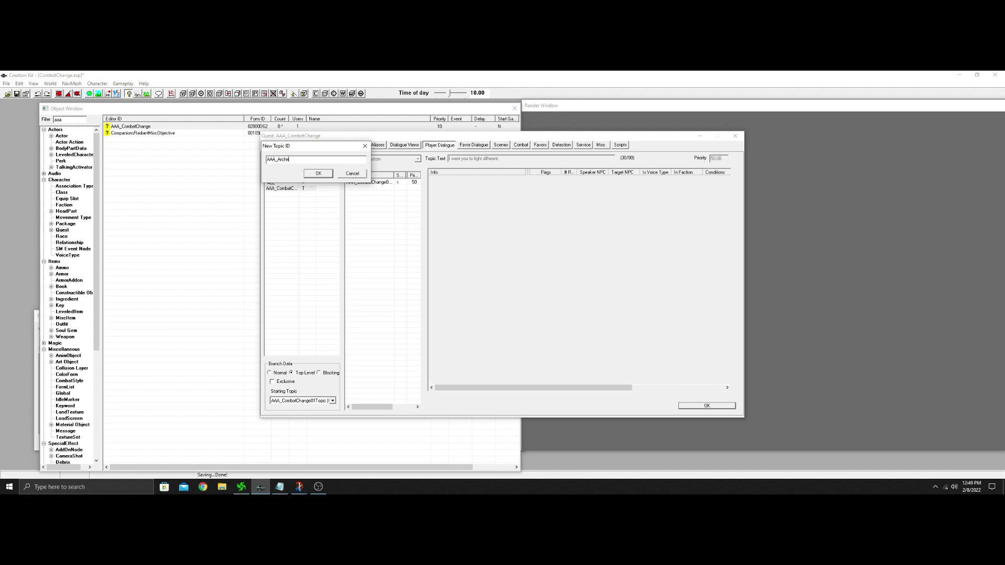
{"action": "left_click", "coordinate": [326, 176]}
{"action": "right_click", "coordinate": [365, 223]}
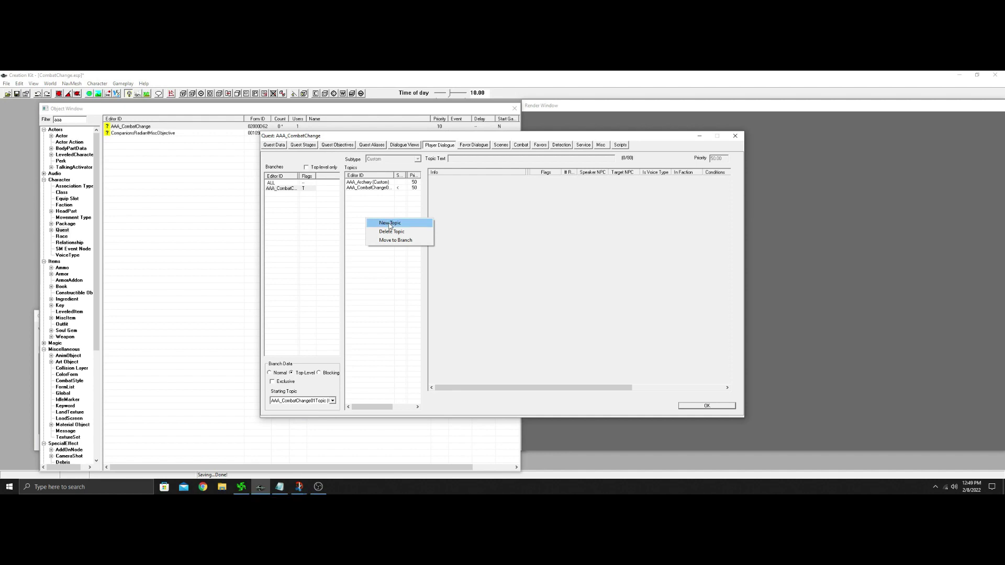
{"action": "left_click", "coordinate": [389, 223]}
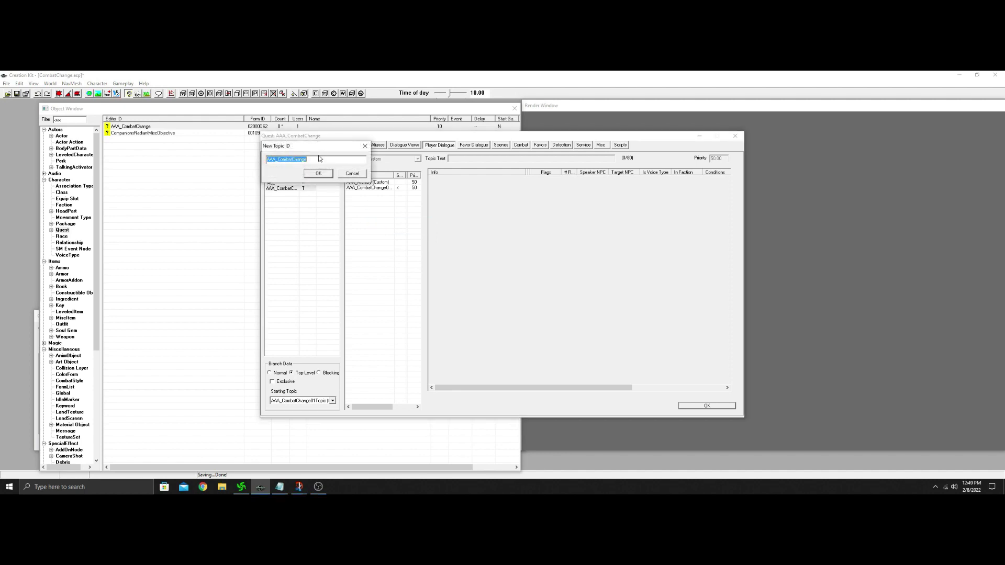
{"action": "left_click_drag", "start_coordinate": [319, 159], "coordinate": [278, 161]}
{"action": "type", "text": "Tw"}
{"action": "left_click", "coordinate": [329, 173]}
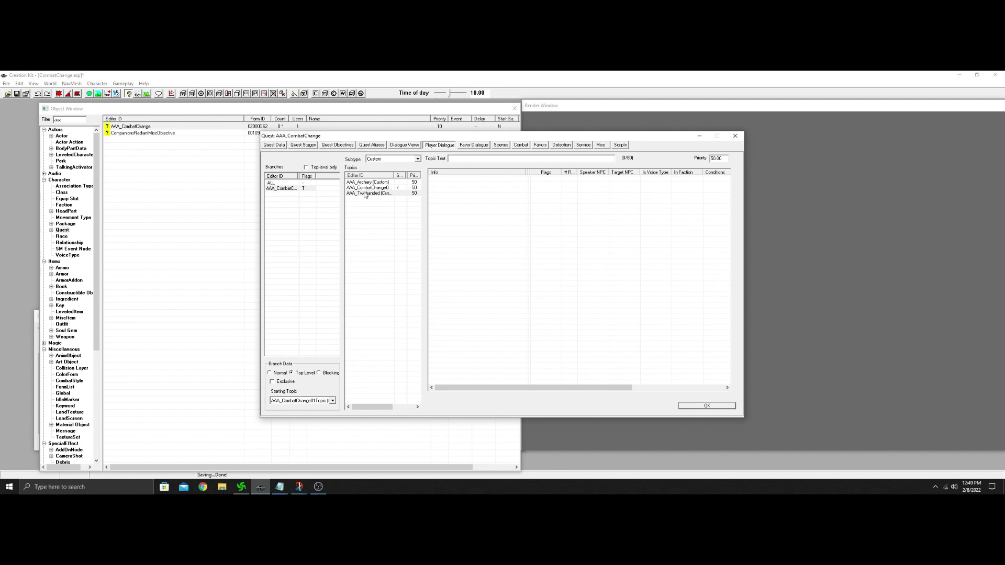
Link the 'How would you like me to fight?' response to topics AAA_Archery and AAA_Twohanded.
{"action": "left_click", "coordinate": [380, 188]}
{"action": "double_click", "coordinate": [460, 180]}
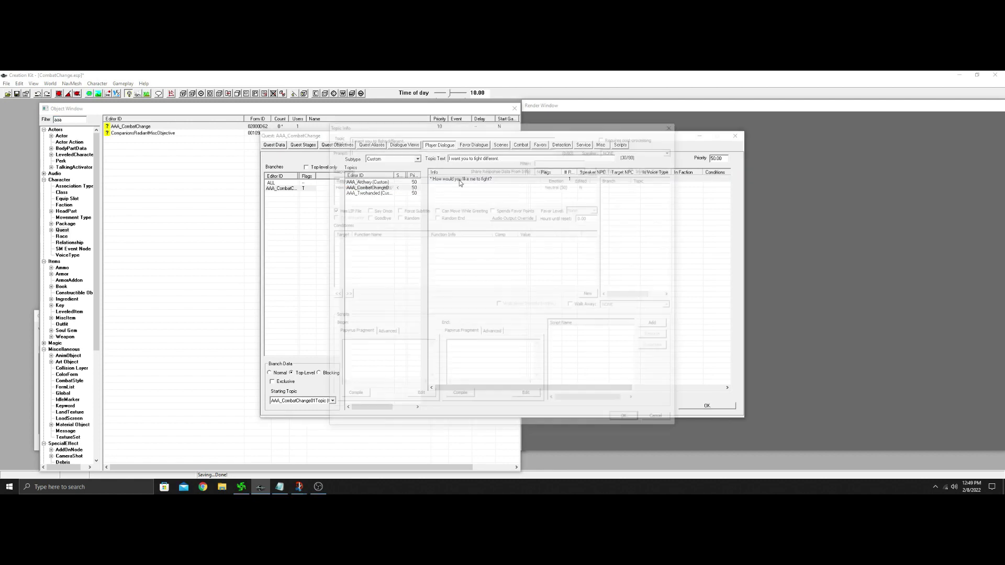
{"action": "right_click", "coordinate": [643, 210]}
{"action": "left_click", "coordinate": [660, 213]}
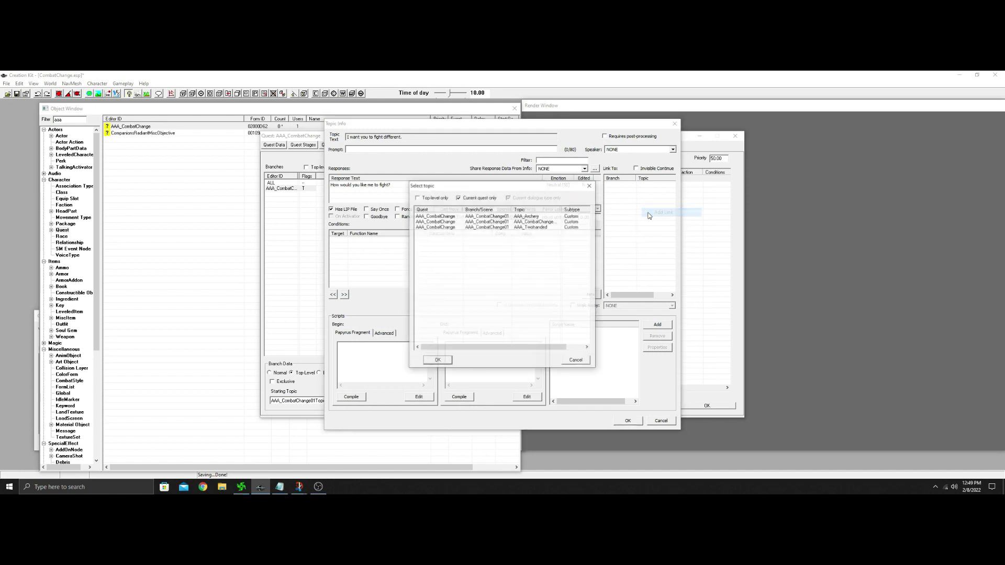
{"action": "left_click", "coordinate": [496, 216]}
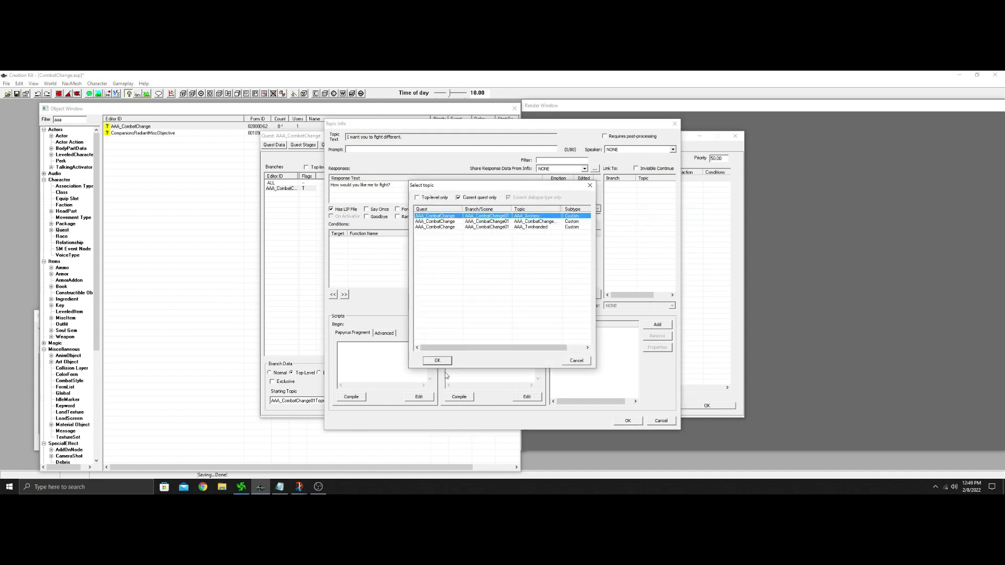
{"action": "left_click", "coordinate": [438, 361]}
{"action": "right_click", "coordinate": [654, 205]}
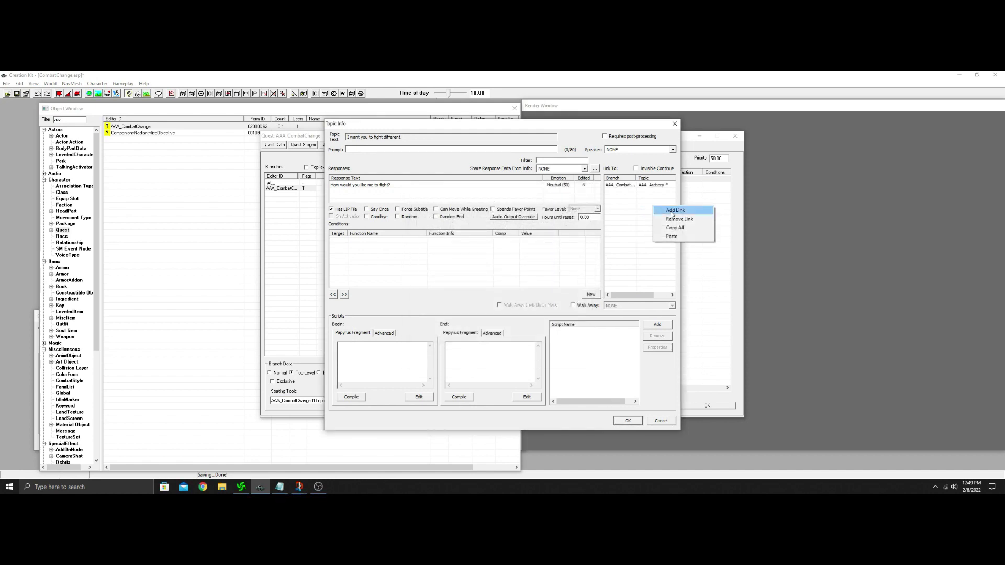
{"action": "left_click", "coordinate": [671, 212]}
{"action": "left_click", "coordinate": [460, 223]}
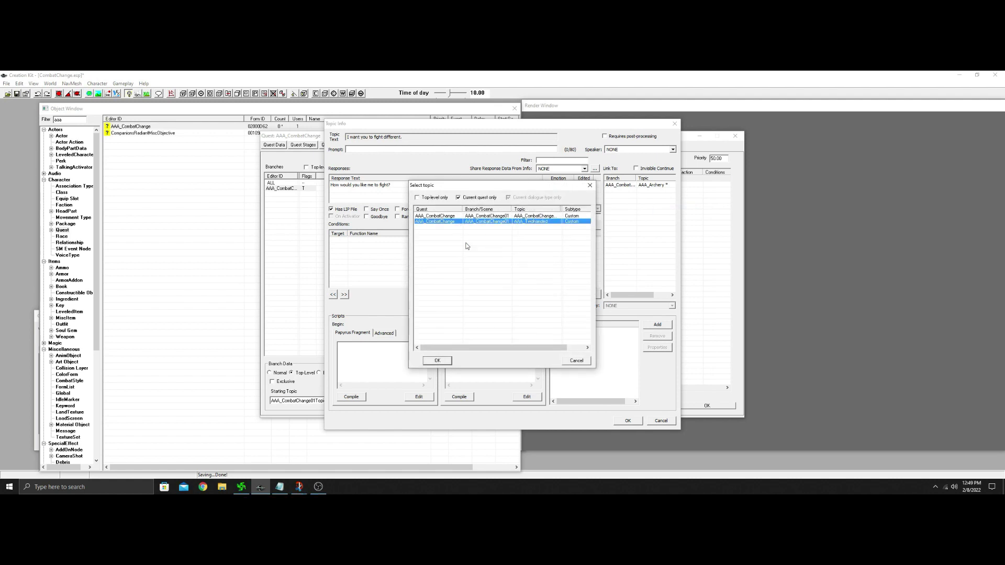
{"action": "left_click", "coordinate": [437, 360]}
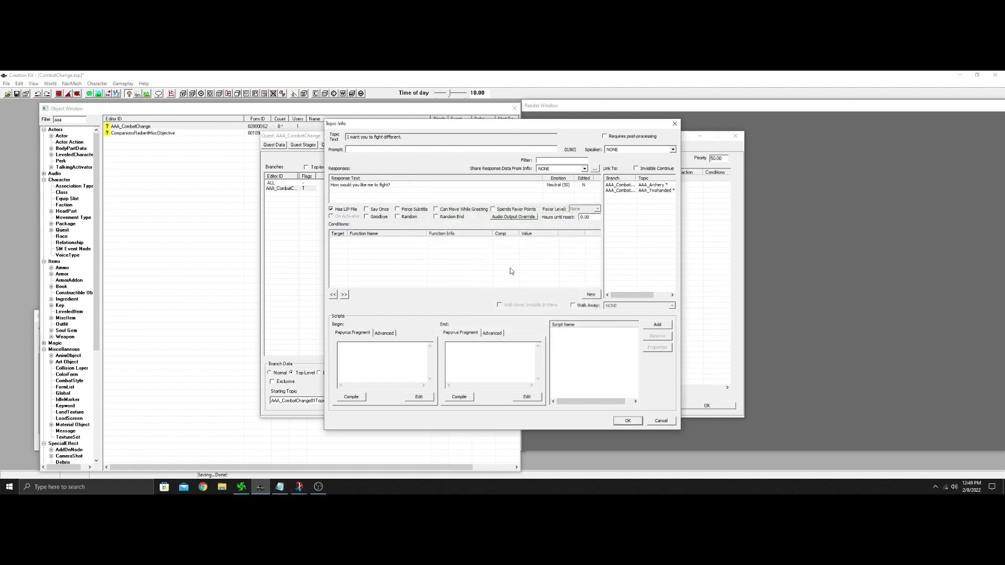
Add a GetInFaction CurrentFollowerFaction condition to the response.
{"action": "right_click", "coordinate": [418, 254]}
{"action": "left_click", "coordinate": [439, 257]}
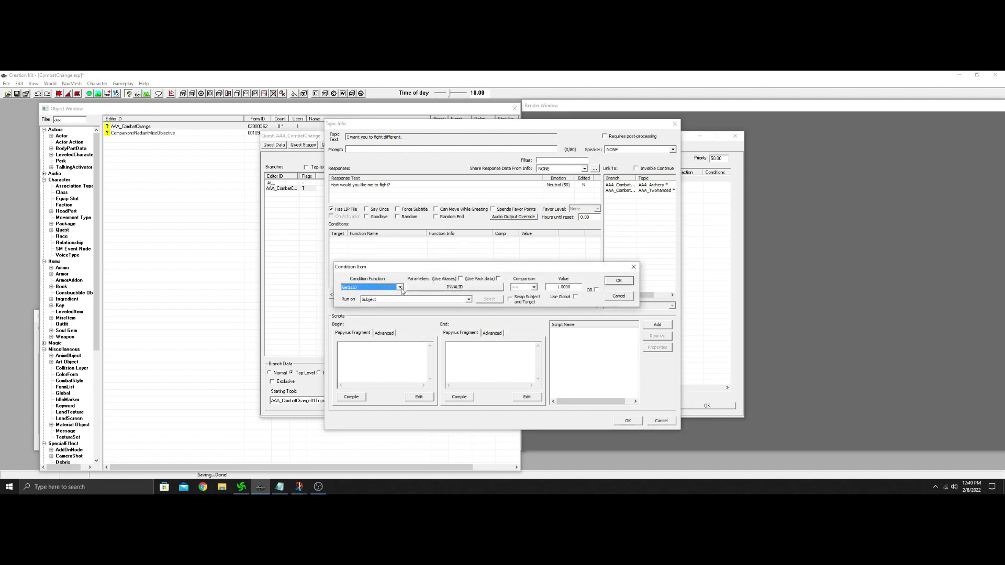
{"action": "type", "text": "GetInFaction"}
{"action": "left_click", "coordinate": [466, 287]}
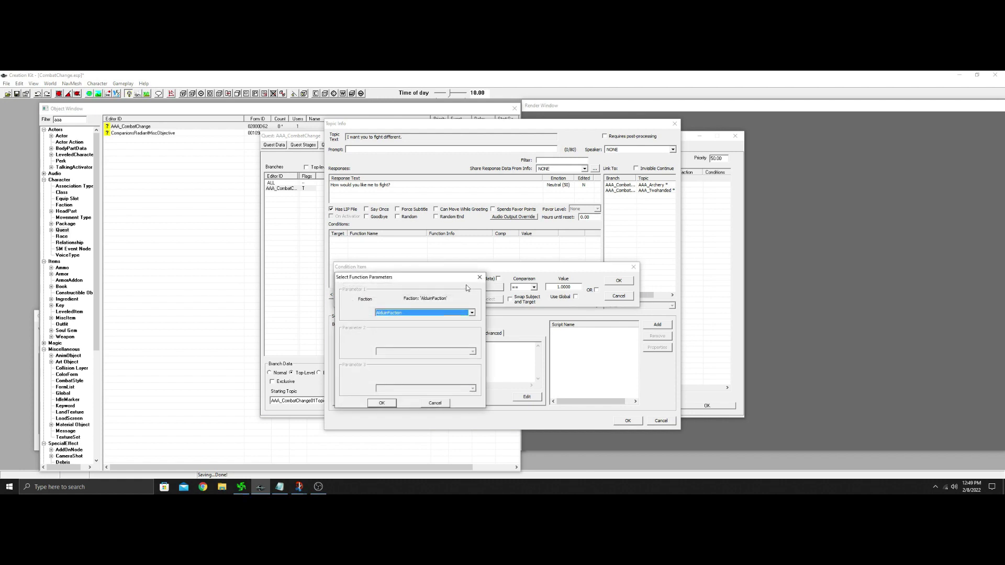
{"action": "type", "text": "CurrentFollower"}
{"action": "left_click", "coordinate": [393, 405]}
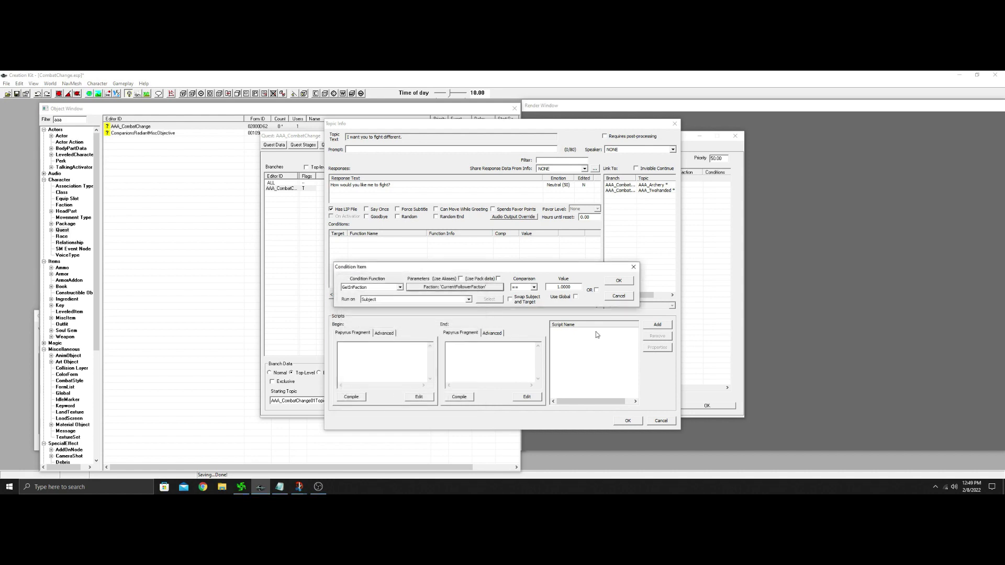
{"action": "left_click", "coordinate": [616, 283]}
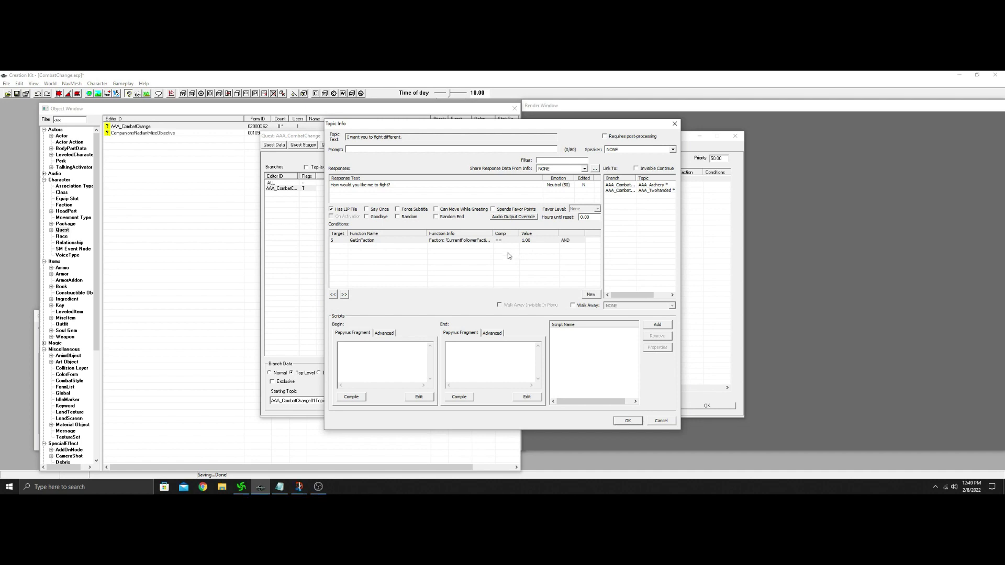
Set the response's Hours until reset to 12.
{"action": "left_click", "coordinate": [583, 218]}
{"action": "type", "text": "12"}
{"action": "left_click", "coordinate": [407, 283]}
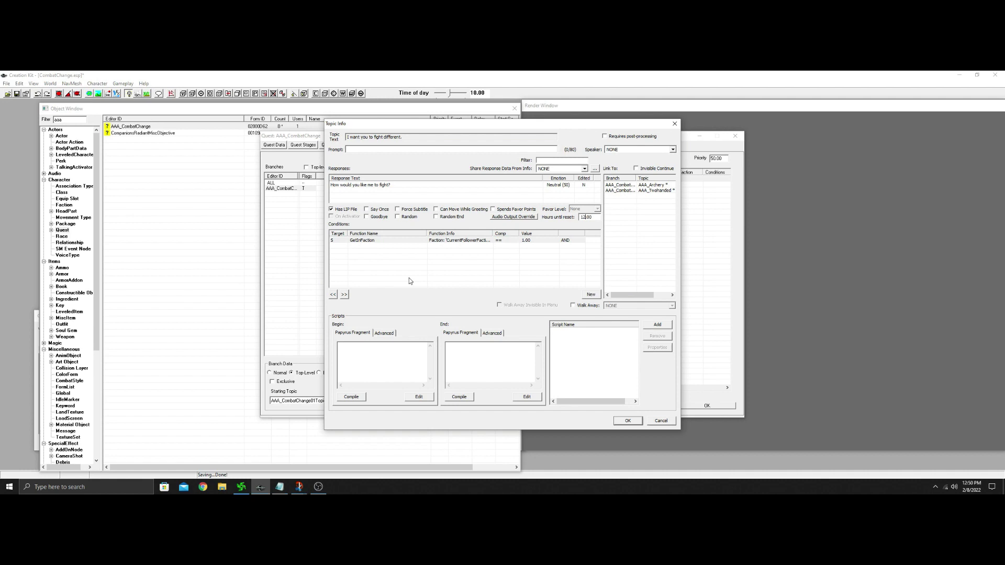
Set the AAA_Archery topic's text to 'Archery'.
{"action": "left_click", "coordinate": [634, 421]}
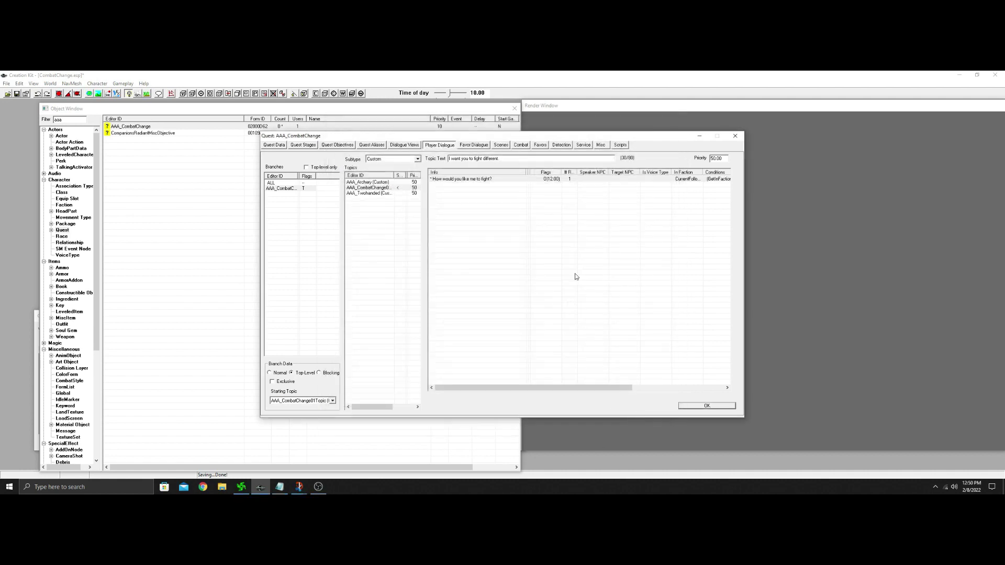
{"action": "left_click", "coordinate": [377, 183]}
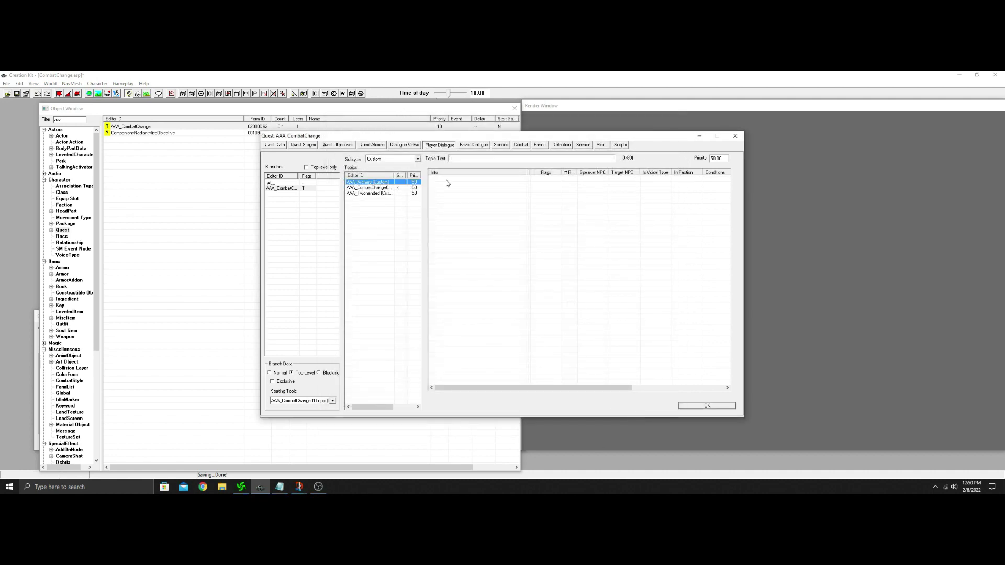
{"action": "left_click", "coordinate": [471, 159]}
{"action": "type", "text": "Archery"}
Give the Archery topic a Goodbye response reading 'You got it.' and begin its end script fragment.
{"action": "right_click", "coordinate": [466, 179]}
{"action": "left_click", "coordinate": [482, 183]}
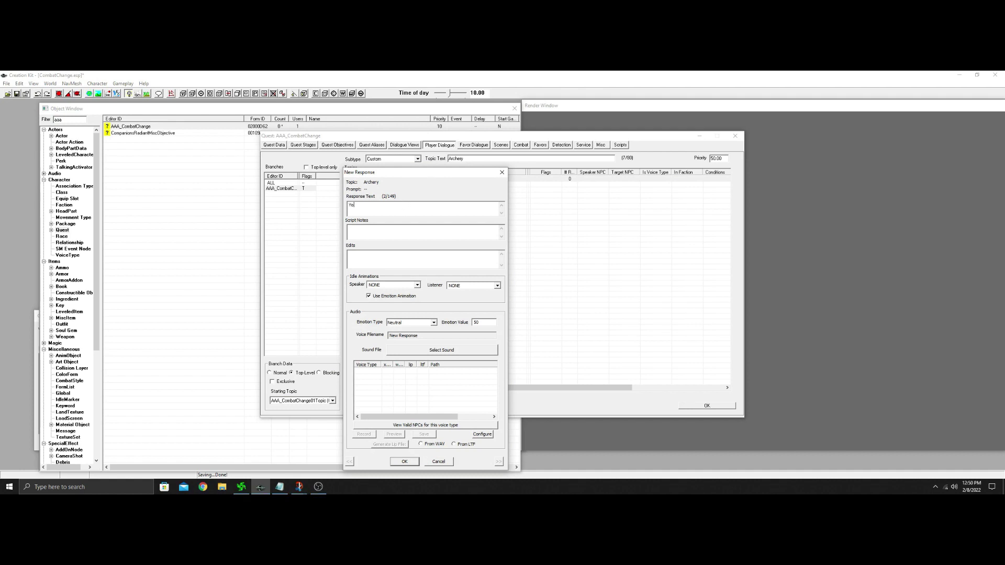
{"action": "type", "text": "You got it."}
{"action": "left_click", "coordinate": [405, 461]}
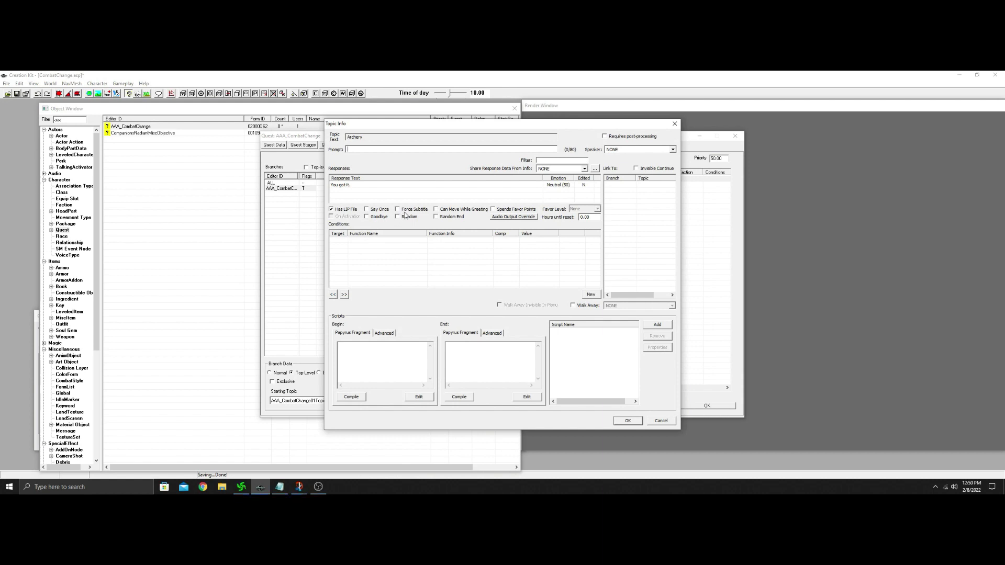
{"action": "left_click", "coordinate": [366, 217]}
{"action": "left_click", "coordinate": [463, 346]}
Compile the Archery response's end fragment and rename its script to AAA_ArcheryChange.
{"action": "left_click", "coordinate": [460, 397]}
{"action": "left_click", "coordinate": [492, 333]}
{"action": "left_click", "coordinate": [462, 386]}
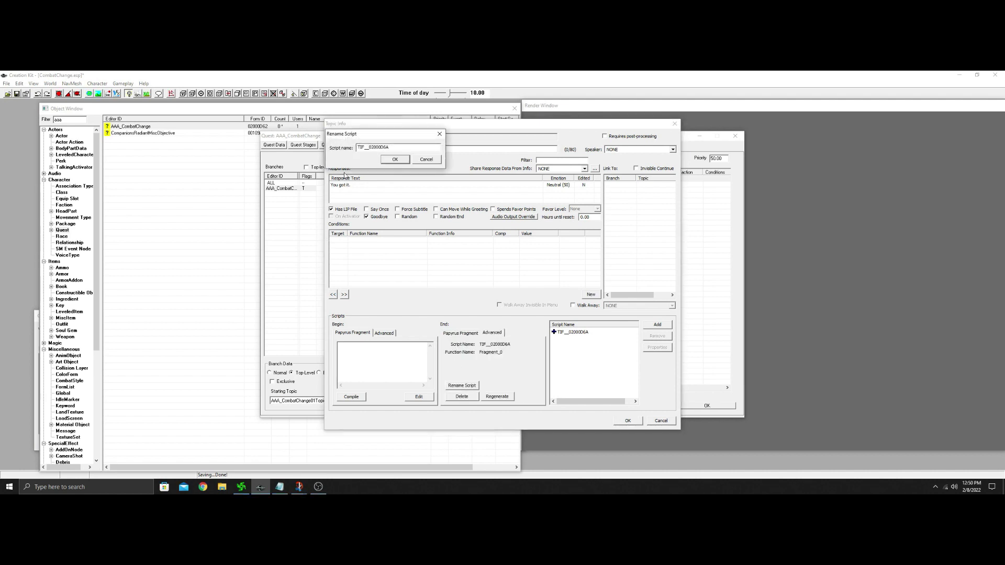
{"action": "left_click_drag", "start_coordinate": [399, 147], "coordinate": [354, 149]}
{"action": "type", "text": "AAA_ArcheryChange"}
{"action": "left_click", "coordinate": [395, 159]}
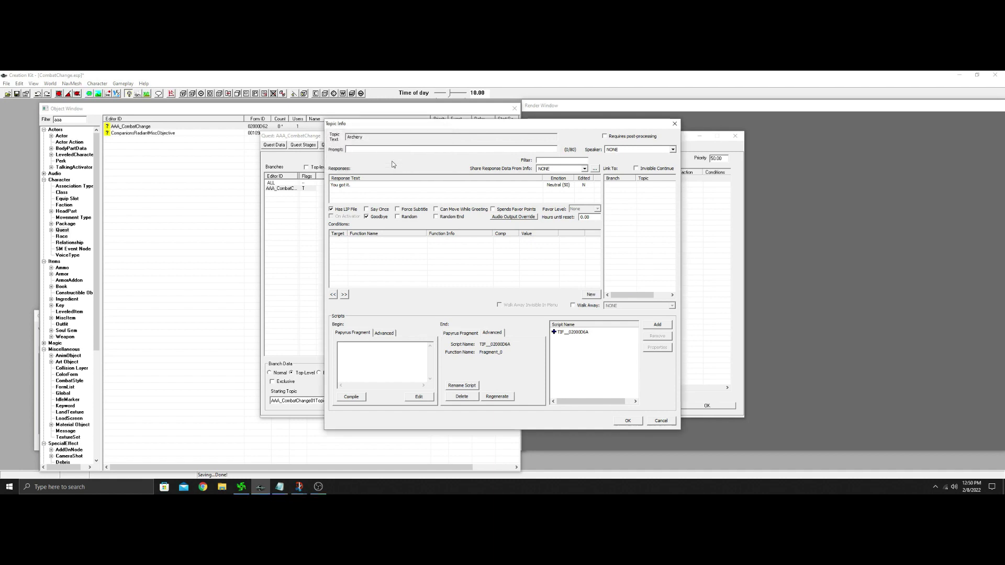
{"action": "left_click", "coordinate": [627, 421]}
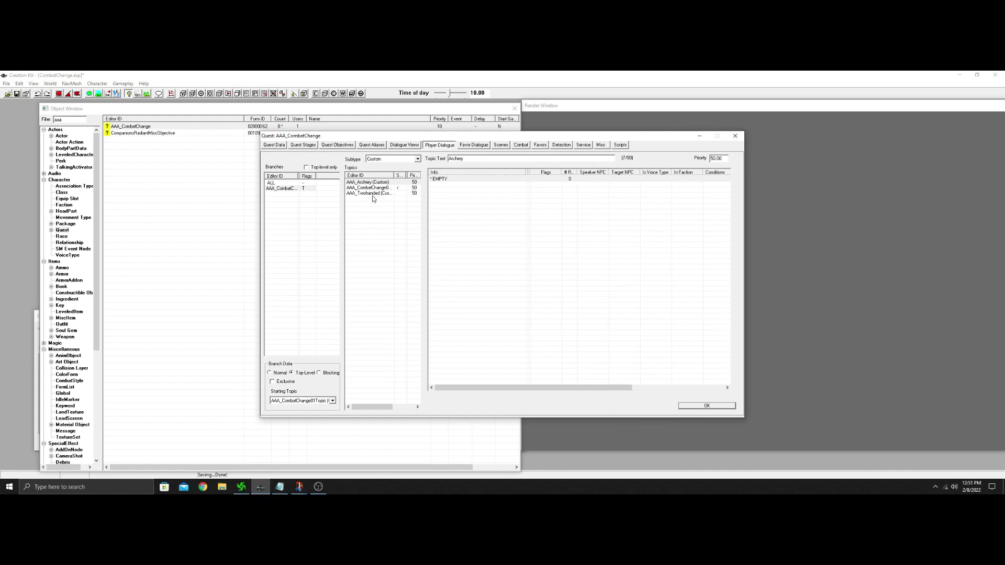
Set the AAA_CombatChange topic's priority to 80.
{"action": "left_click", "coordinate": [447, 179]}
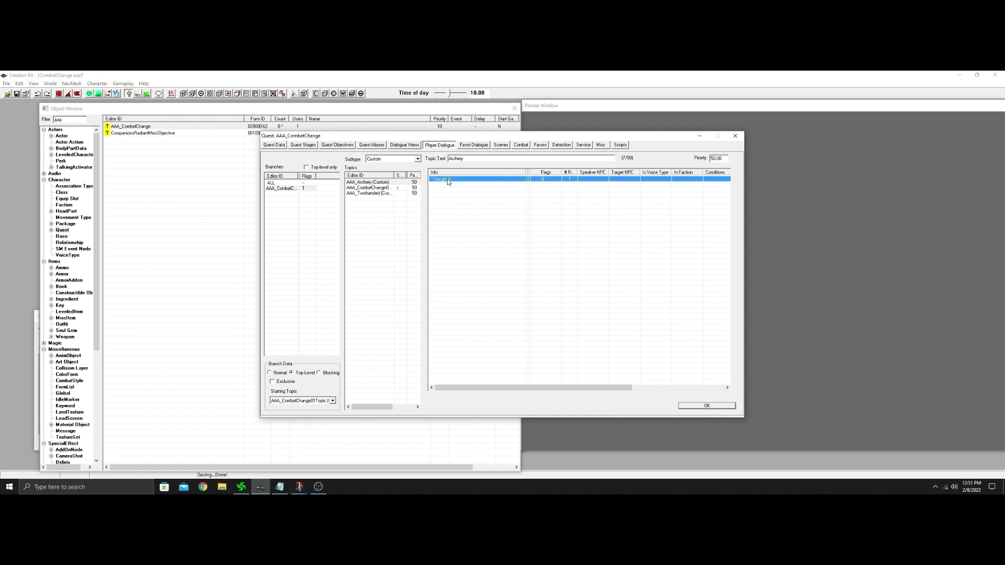
{"action": "left_click", "coordinate": [373, 188]}
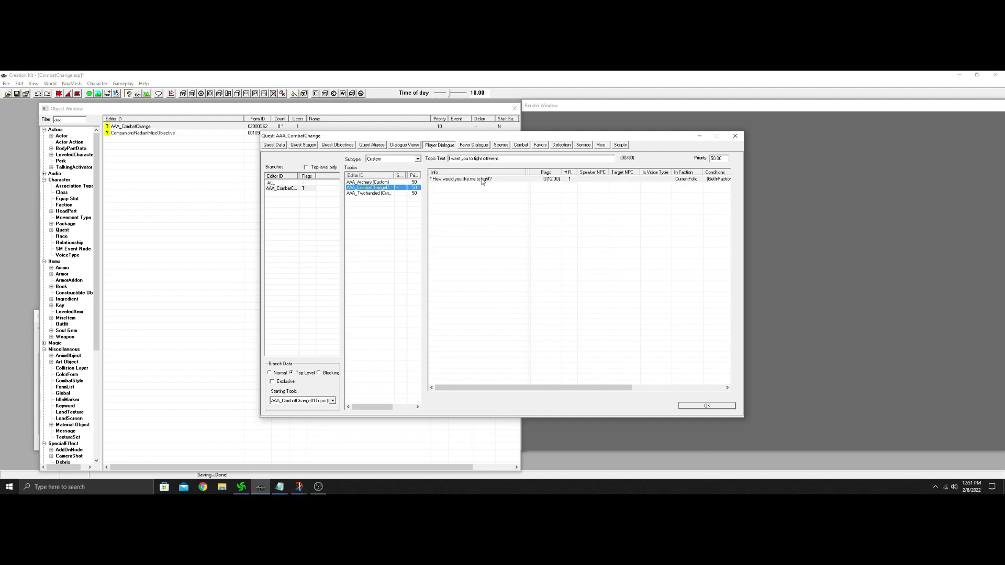
{"action": "left_click", "coordinate": [713, 158]}
{"action": "key", "text": "Return"}
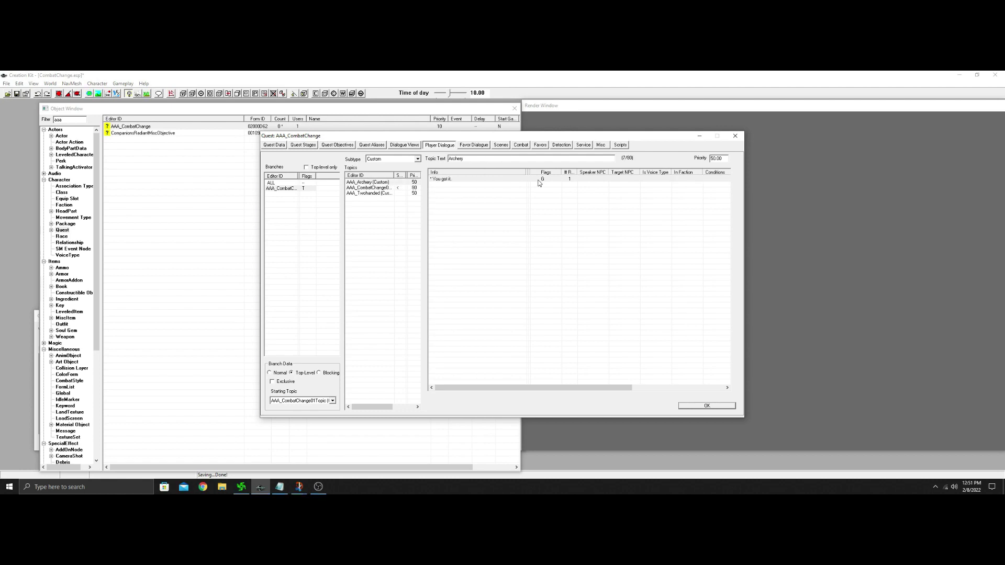
Review the 'How would you like me to fight?' response without changes and close the quest editor.
{"action": "left_click", "coordinate": [392, 188]}
{"action": "double_click", "coordinate": [498, 182]}
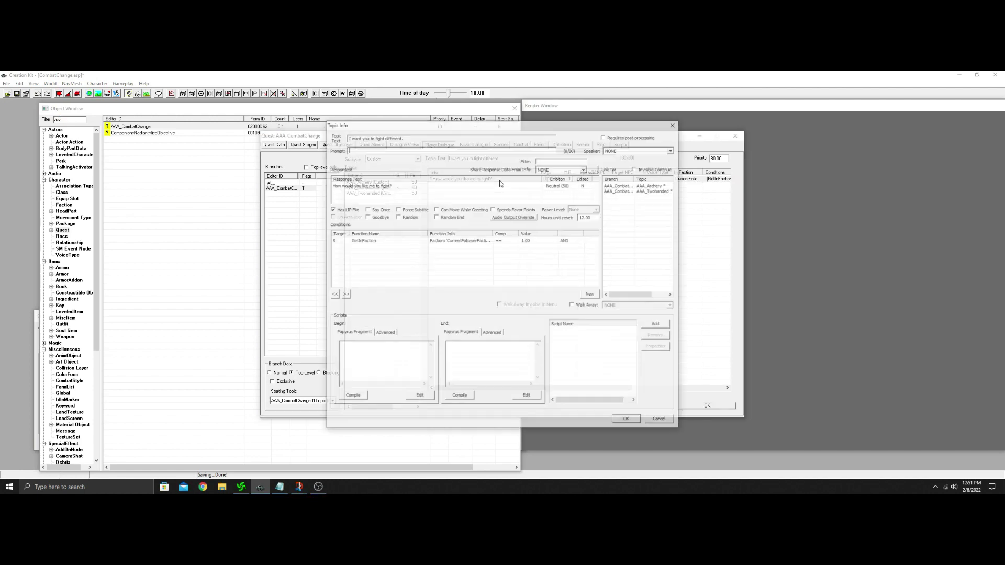
{"action": "left_click", "coordinate": [628, 422]}
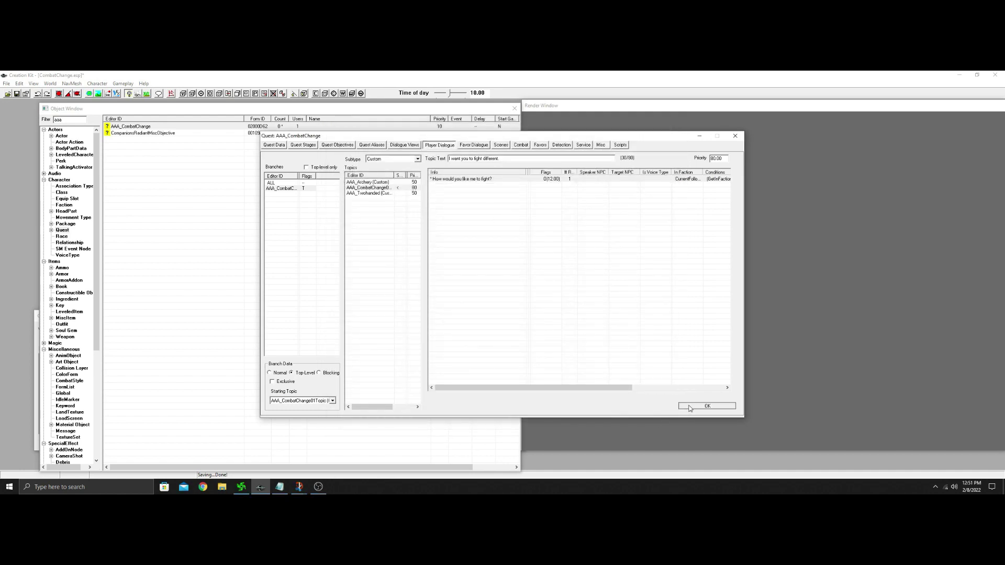
{"action": "left_click", "coordinate": [690, 408]}
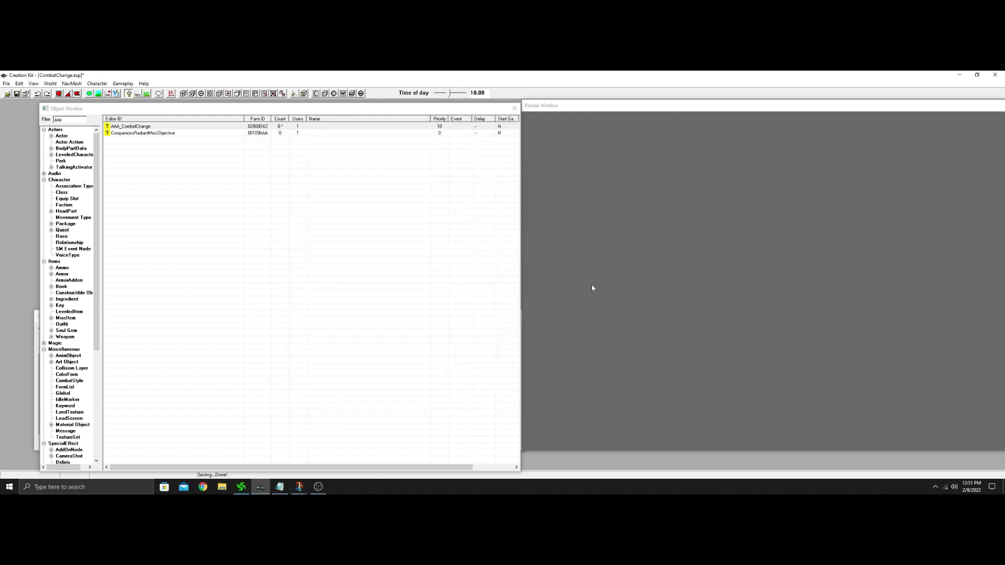
Save the plugin, reopen the 'You got it.' response, and select its AAA_ArcheryChange script.
{"action": "left_click", "coordinate": [17, 94]}
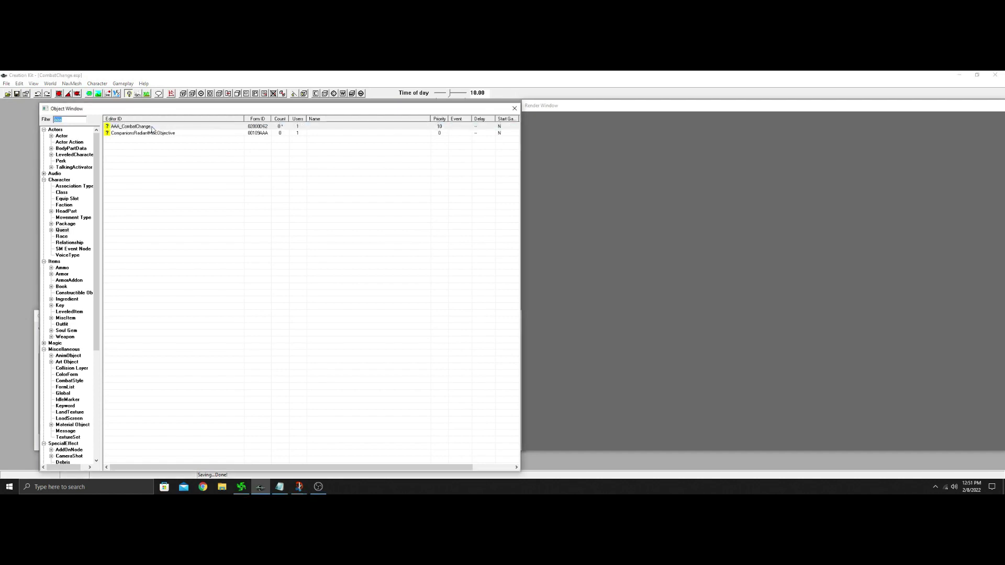
{"action": "double_click", "coordinate": [131, 126]}
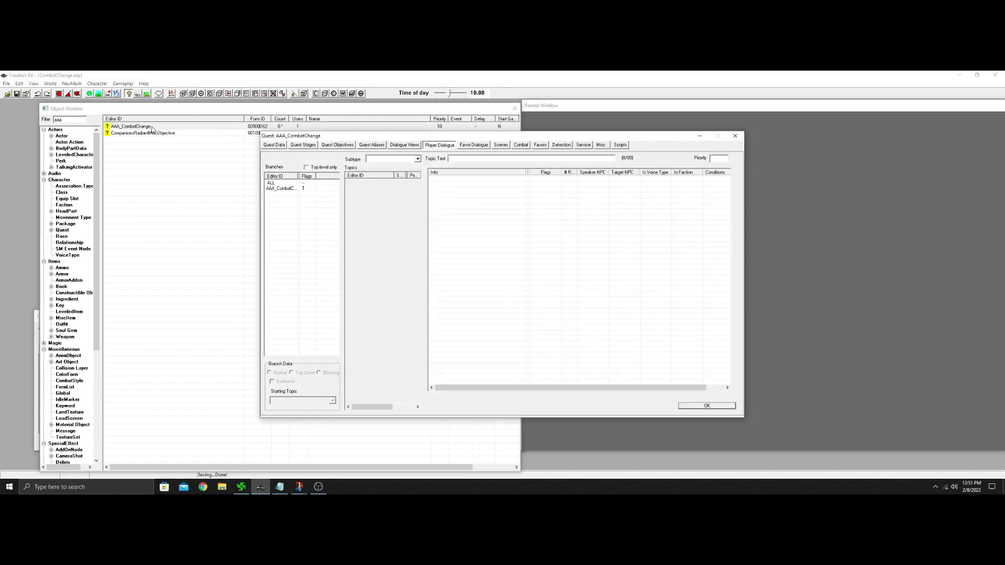
{"action": "left_click", "coordinate": [289, 190]}
{"action": "double_click", "coordinate": [468, 179]}
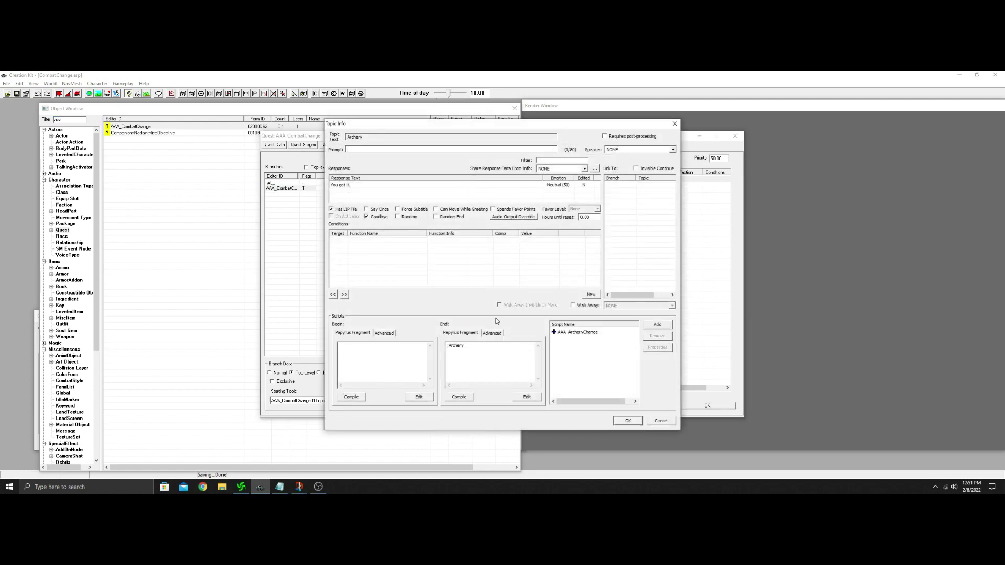
{"action": "left_click", "coordinate": [583, 334]}
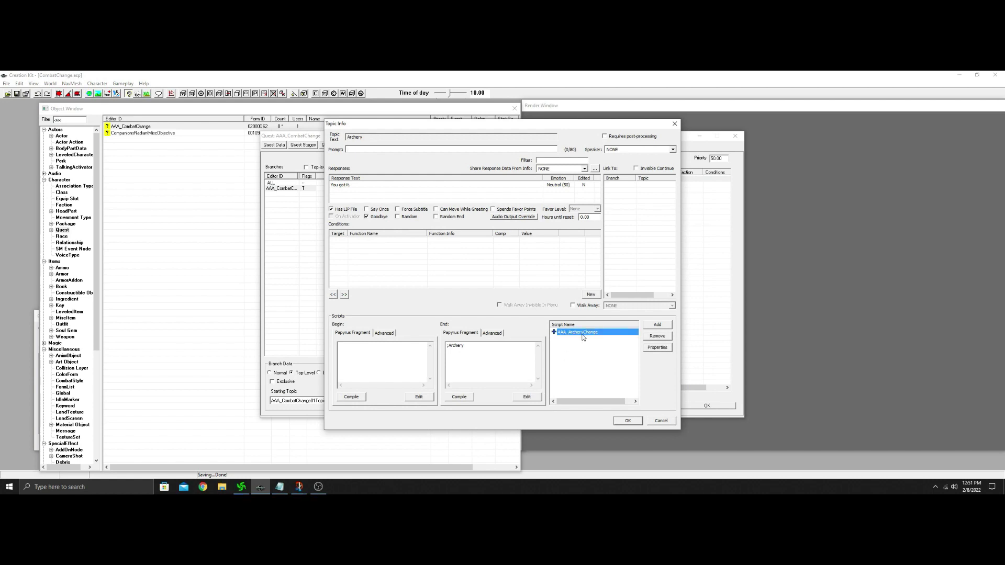
Add a ReferenceAlias property named akArchery to the AAA_ArcheryChange script.
{"action": "double_click", "coordinate": [581, 332]}
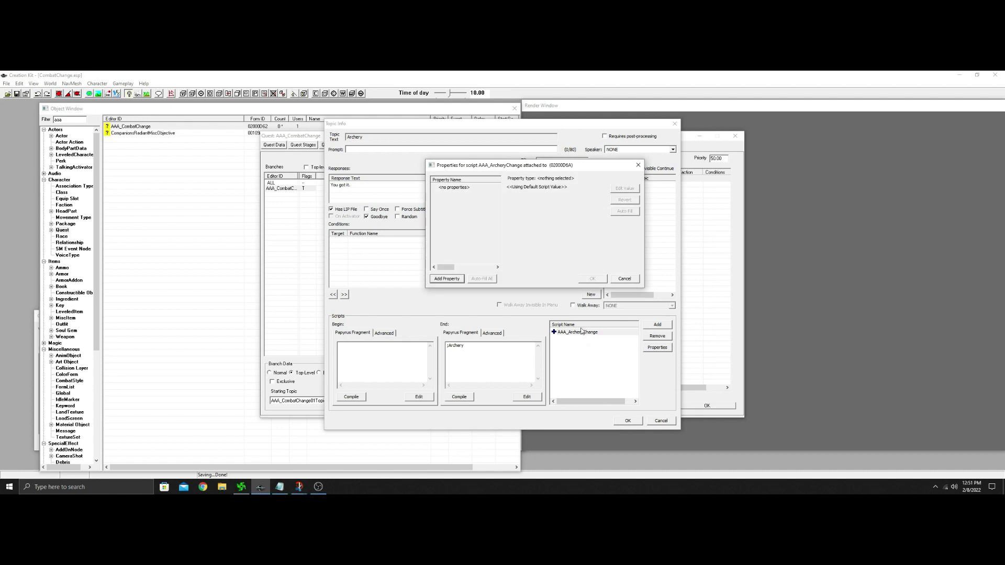
{"action": "left_click", "coordinate": [449, 281]}
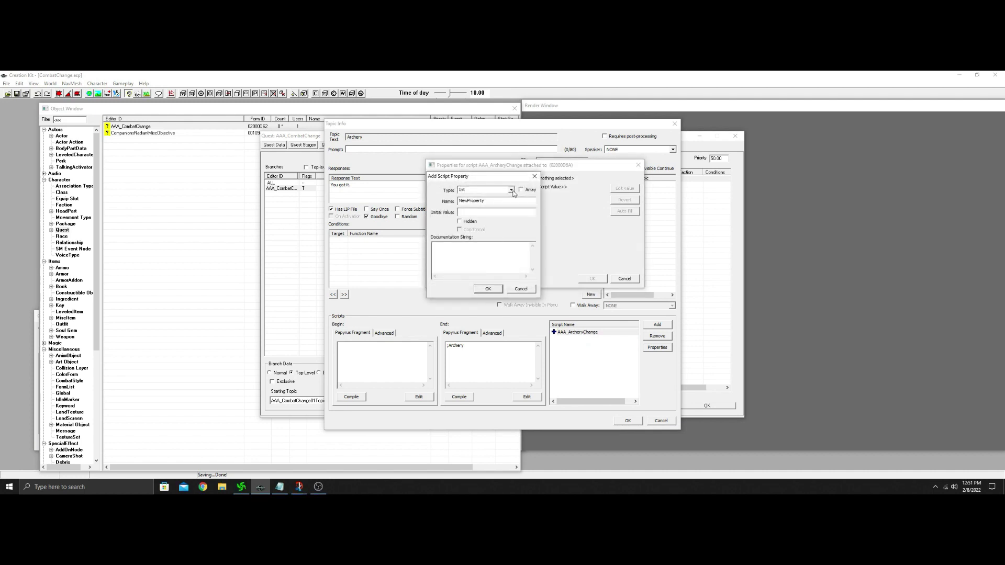
{"action": "left_click", "coordinate": [511, 190]}
{"action": "scroll", "coordinate": [500, 233], "scroll_direction": "down", "scroll_amount": 4}
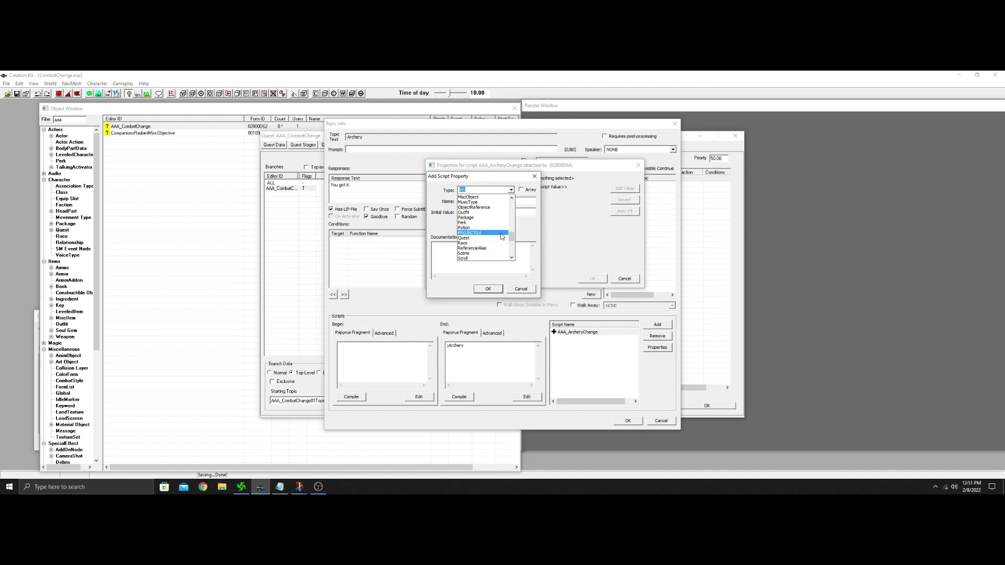
{"action": "left_click", "coordinate": [497, 247]}
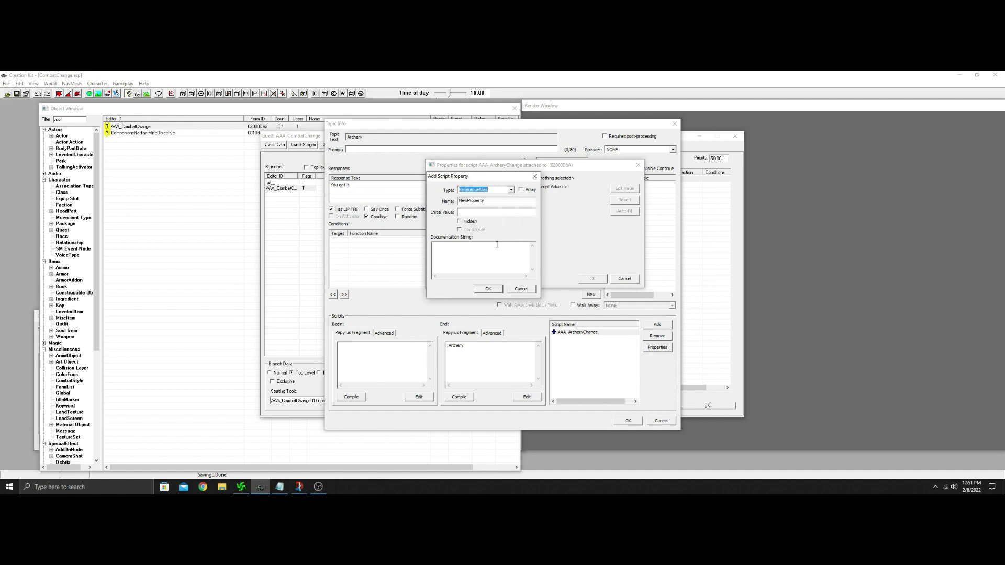
{"action": "key", "text": "Tab"}
{"action": "type", "text": "ak"}
{"action": "left_click", "coordinate": [488, 290]}
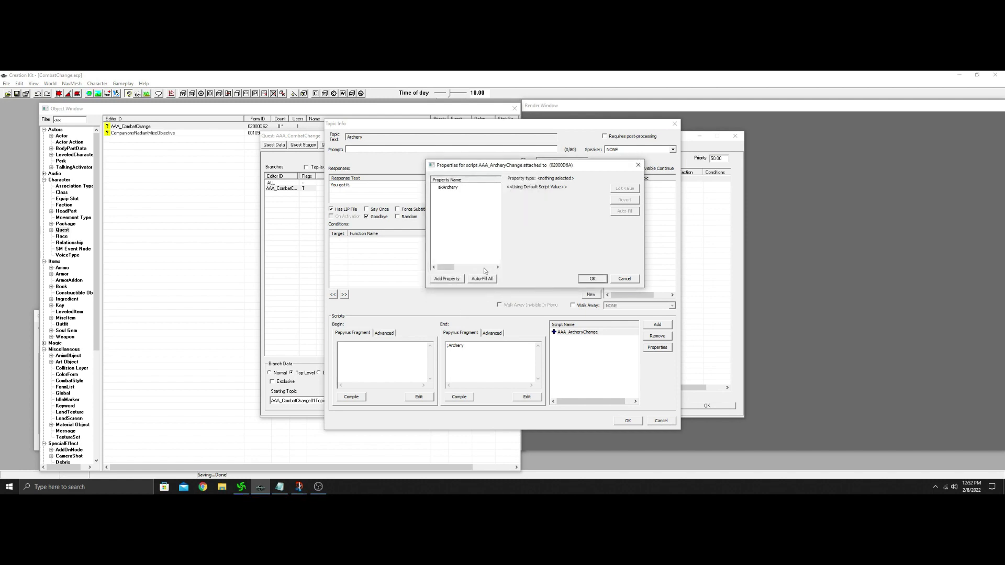
Point the akArchery property at the quest's akArchery alias and save the properties.
{"action": "left_click", "coordinate": [449, 188]}
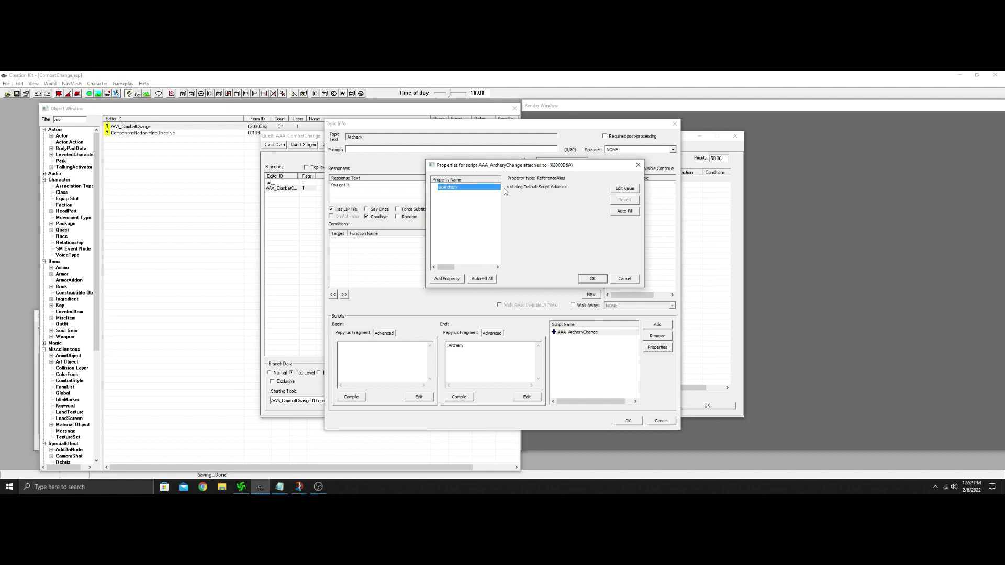
{"action": "left_click", "coordinate": [493, 279]}
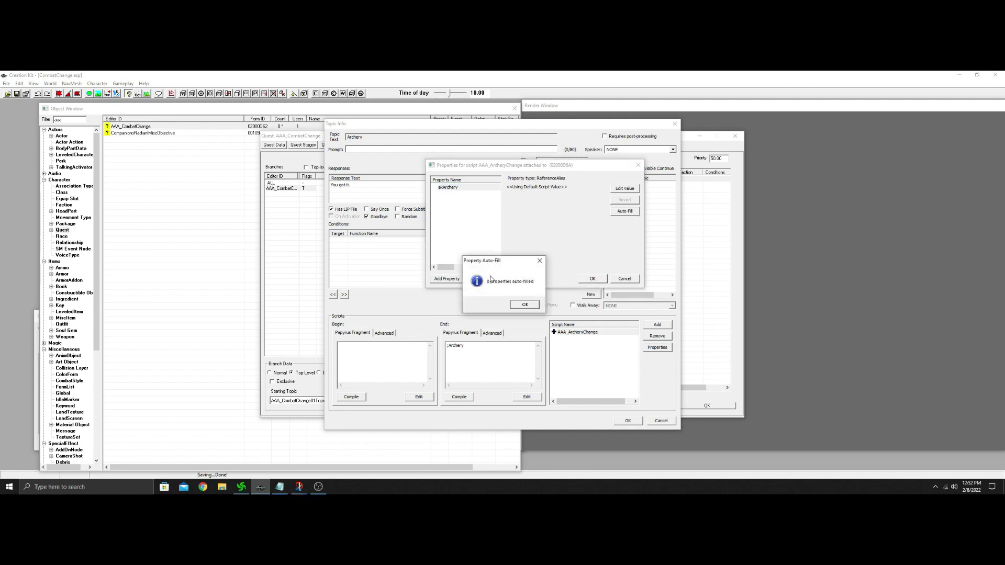
{"action": "left_click", "coordinate": [524, 304]}
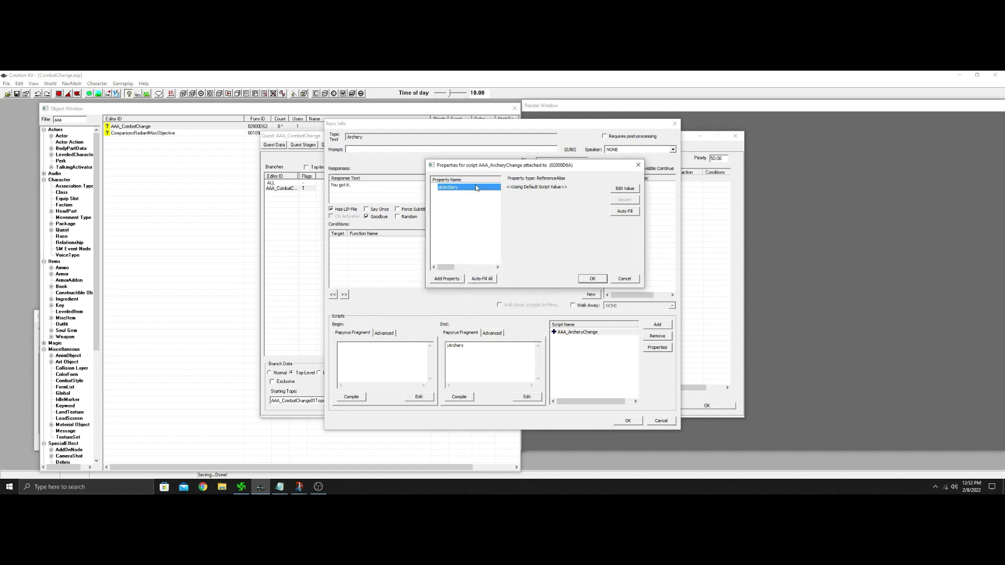
{"action": "left_click", "coordinate": [626, 189]}
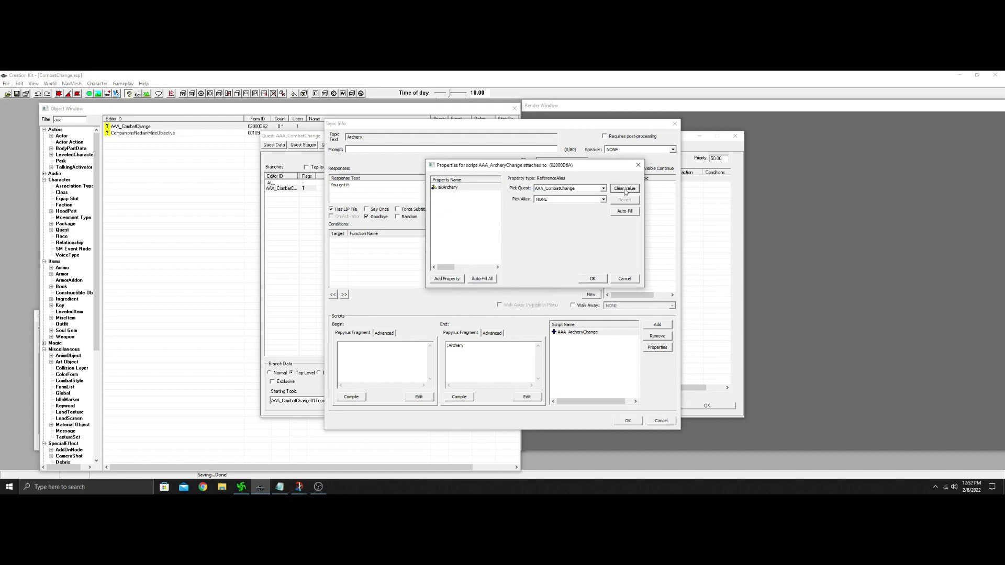
{"action": "left_click", "coordinate": [603, 200]}
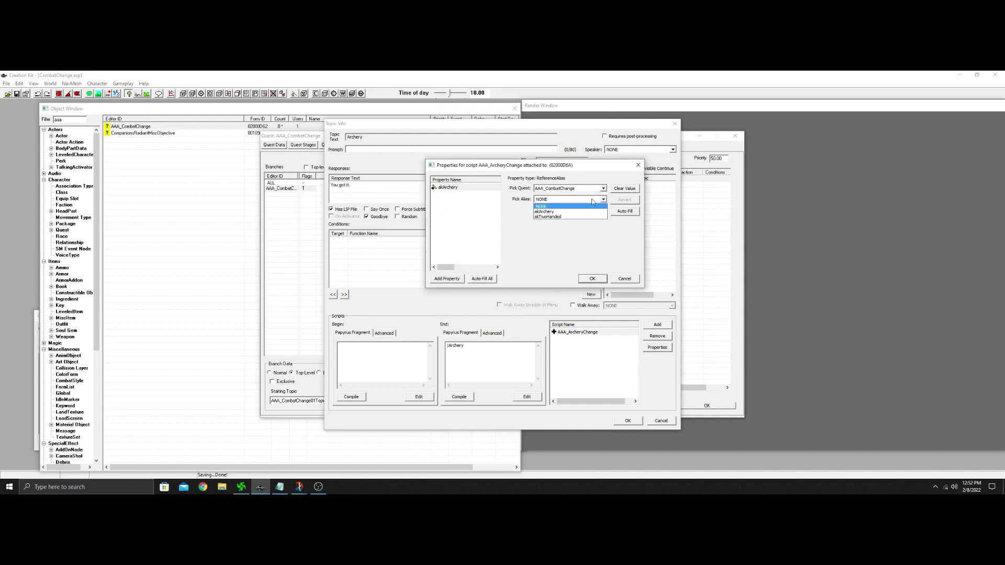
{"action": "left_click", "coordinate": [565, 211]}
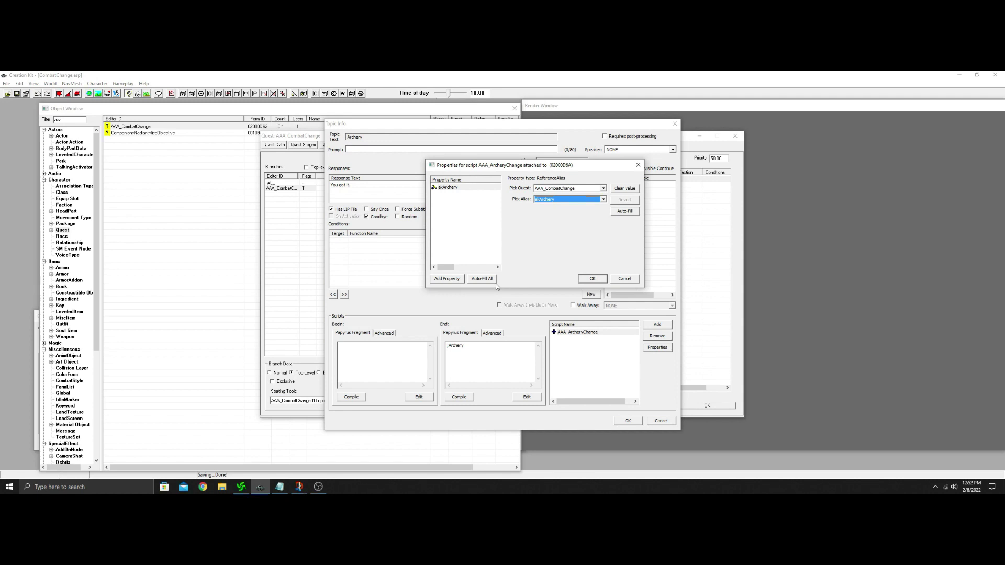
{"action": "left_click", "coordinate": [586, 280]}
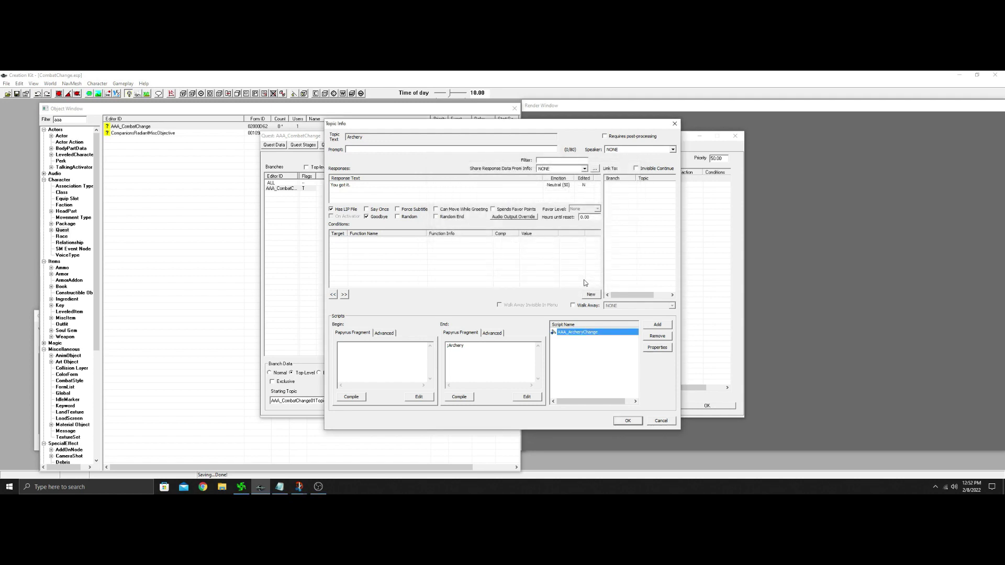
Copy the akArchery.ForceRefTo(akSpeaker) line from the Notepad notes.
{"action": "left_click", "coordinate": [280, 487]}
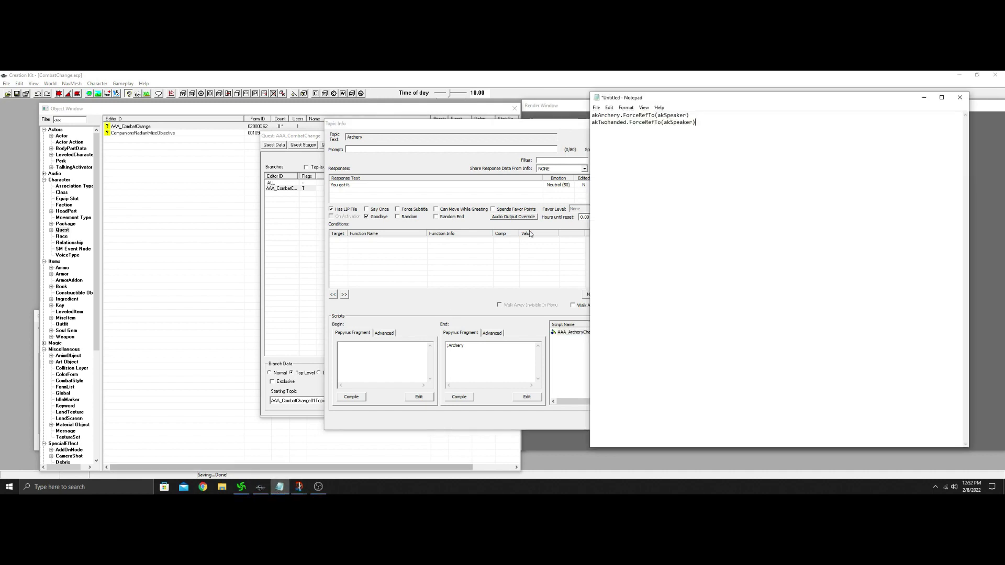
{"action": "left_click_drag", "start_coordinate": [690, 115], "coordinate": [592, 112]}
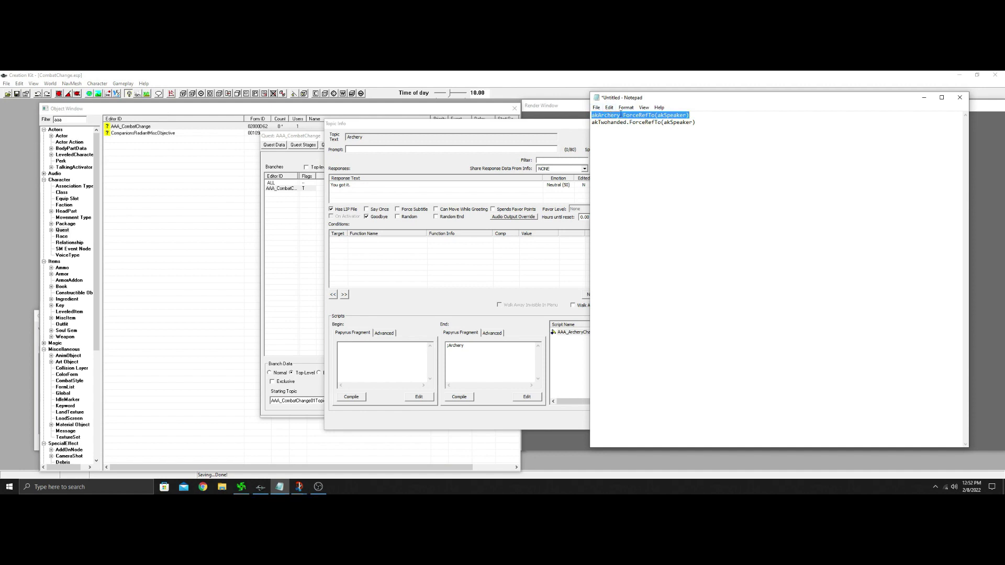
{"action": "right_click", "coordinate": [643, 116]}
{"action": "left_click", "coordinate": [661, 143]}
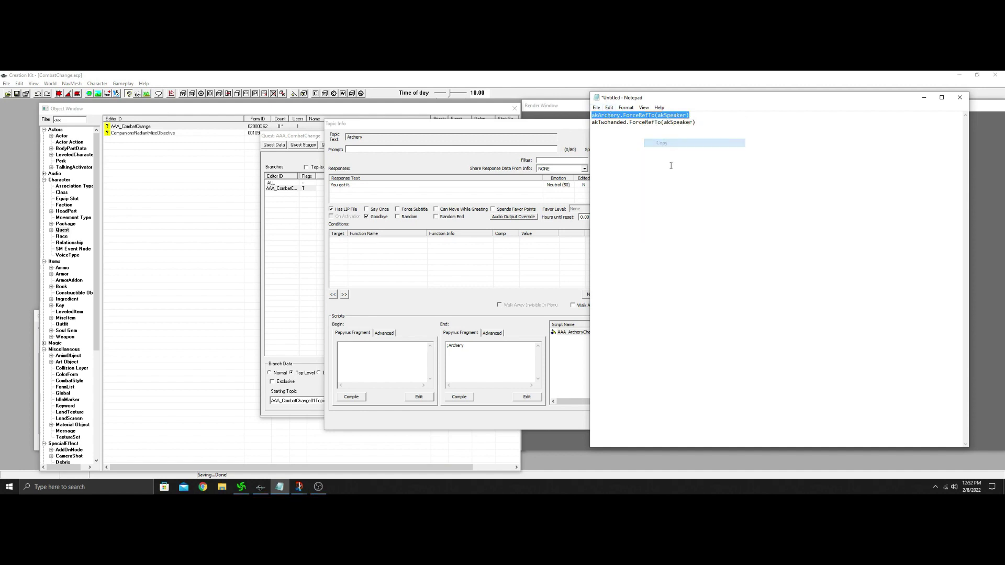
Paste the line into the Archery response's Begin fragment, compile it, and close the response.
{"action": "left_click", "coordinate": [377, 350]}
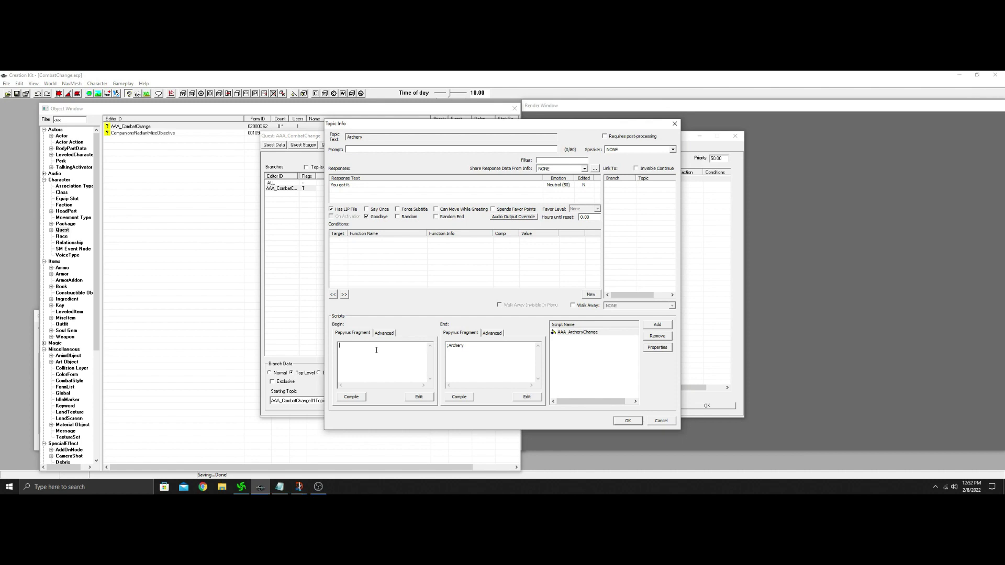
{"action": "key", "text": "ctrl+v"}
{"action": "left_click", "coordinate": [353, 397]}
{"action": "left_click", "coordinate": [631, 422]}
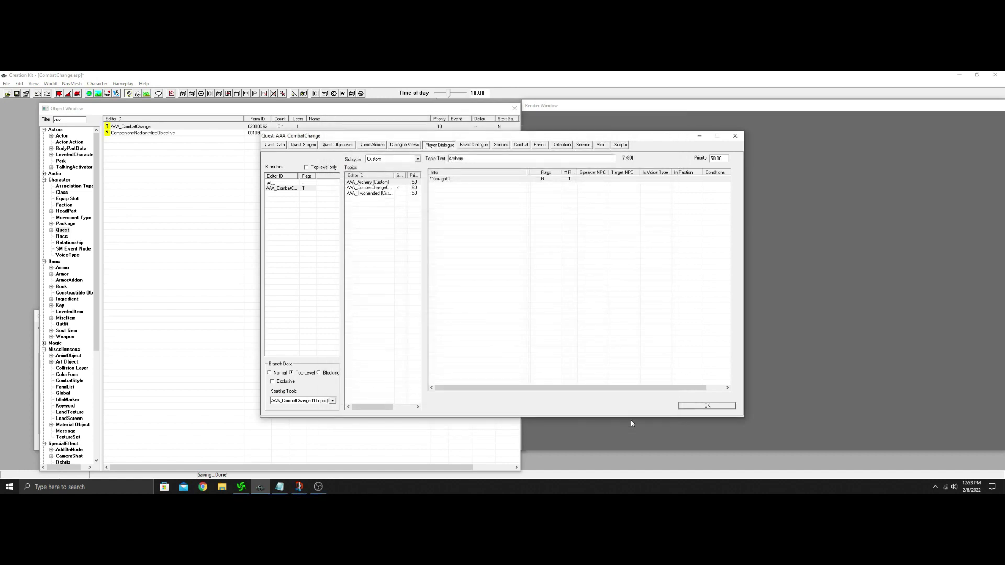
{"action": "key", "text": "Down"}
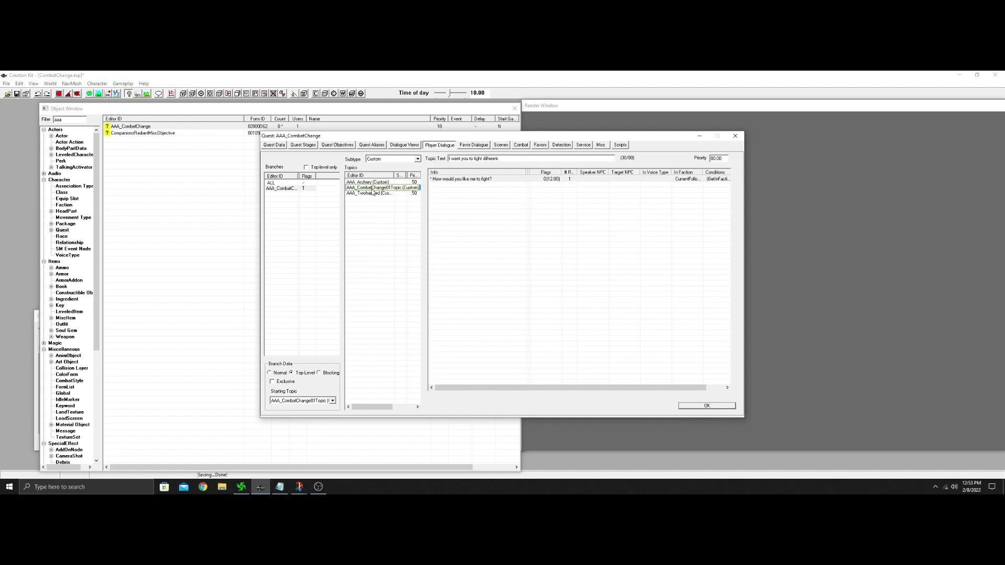
{"action": "double_click", "coordinate": [487, 180]}
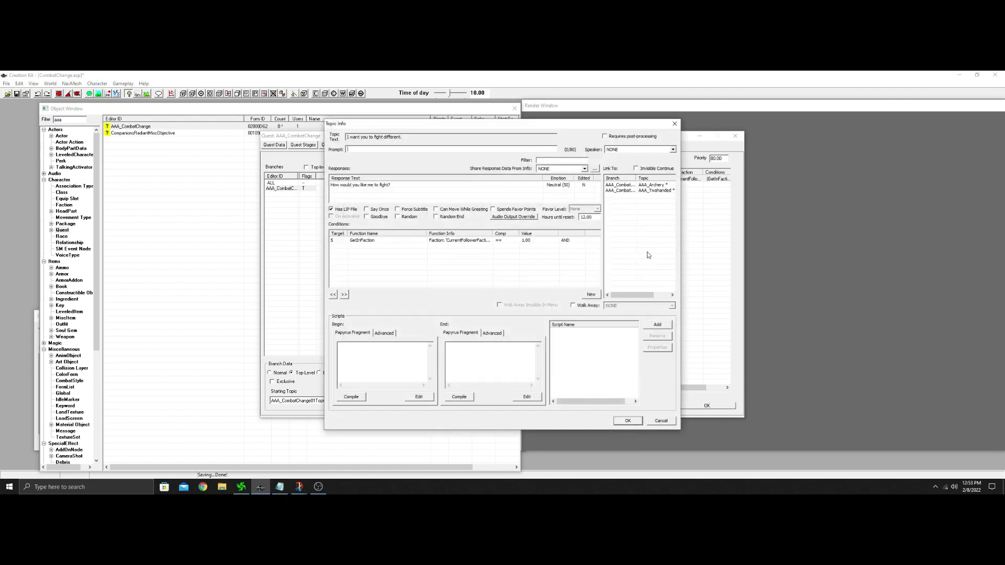
{"action": "left_click", "coordinate": [643, 186]}
{"action": "left_click", "coordinate": [628, 421]}
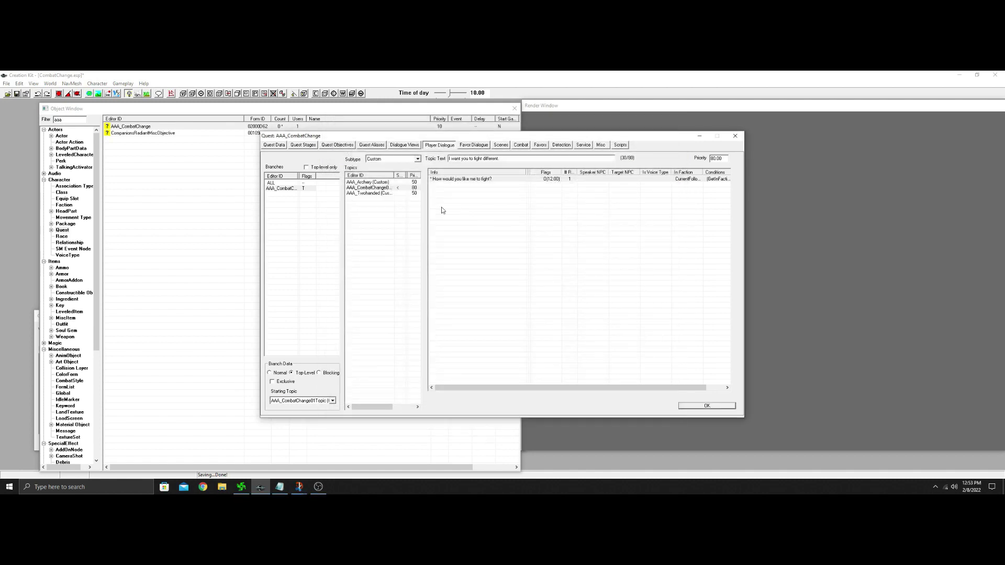
{"action": "left_click", "coordinate": [378, 183]}
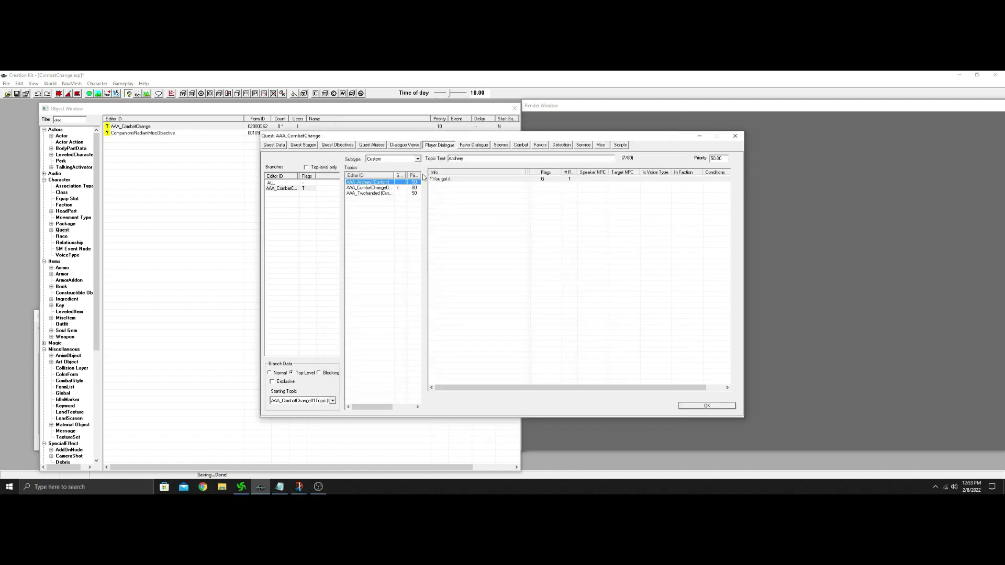
{"action": "double_click", "coordinate": [454, 179]}
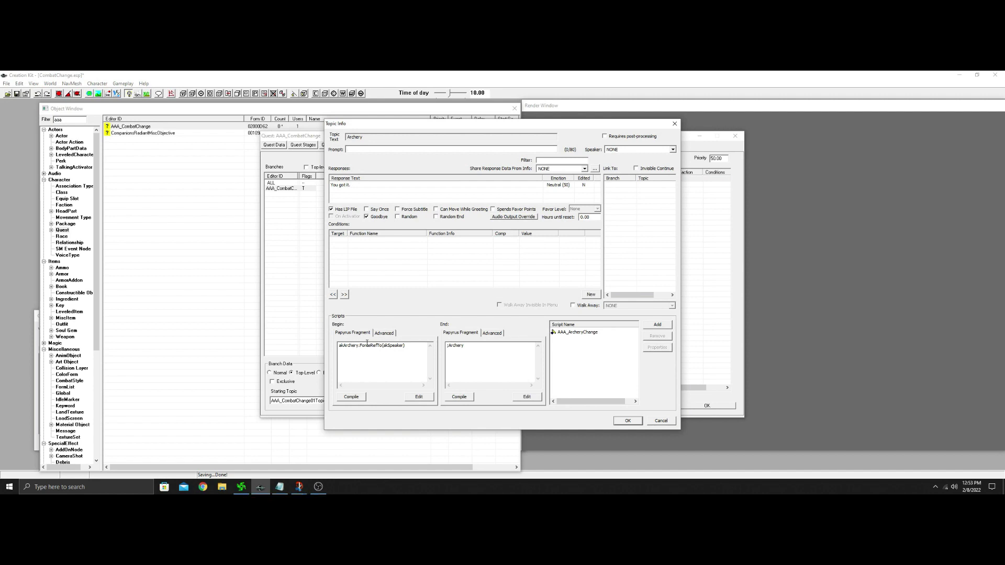
{"action": "left_click", "coordinate": [629, 421]}
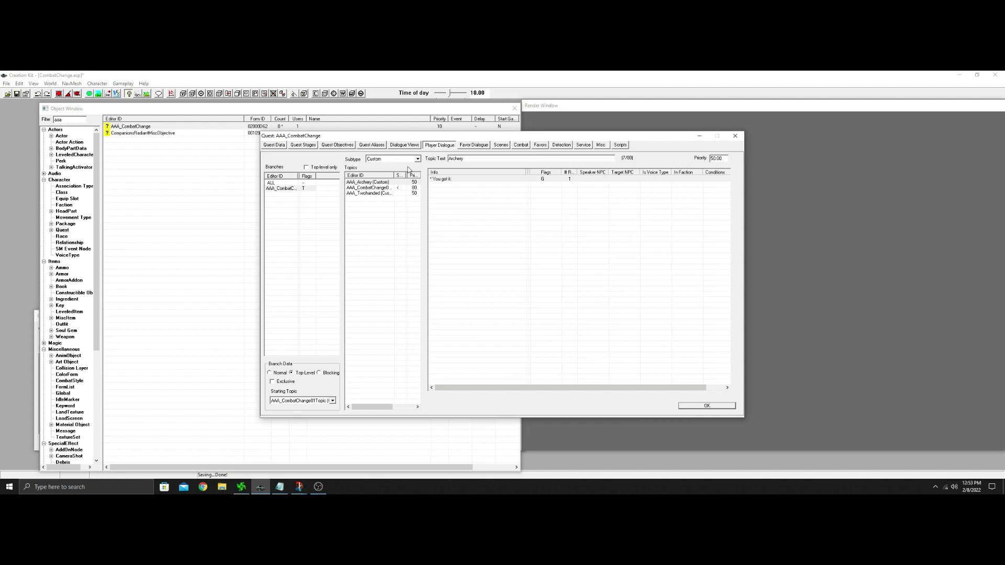
Open the akArchery alias's AAA_ArcheryChange package to view its HoldPosition template and csHumanMissile combat style.
{"action": "left_click", "coordinate": [371, 146]}
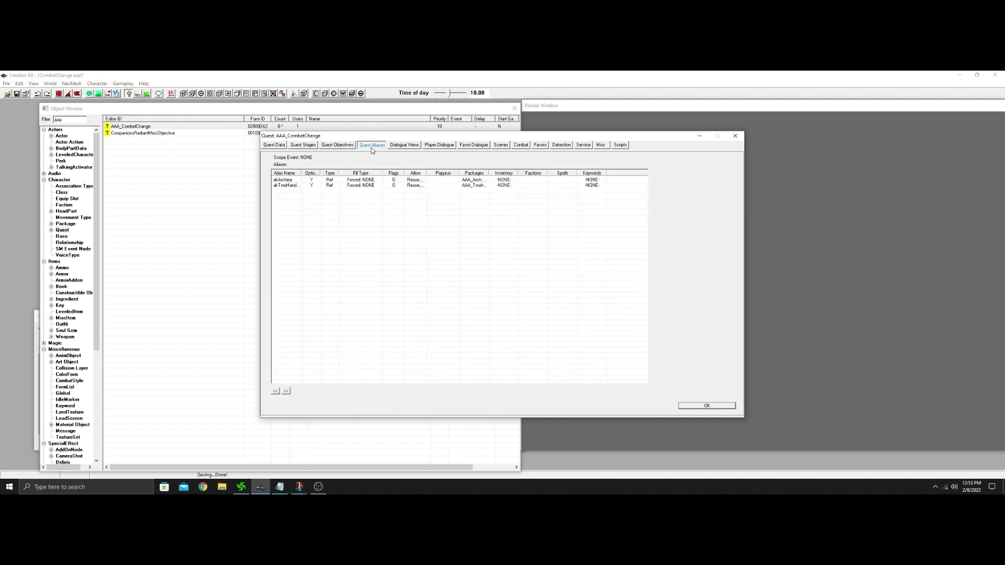
{"action": "double_click", "coordinate": [347, 179]}
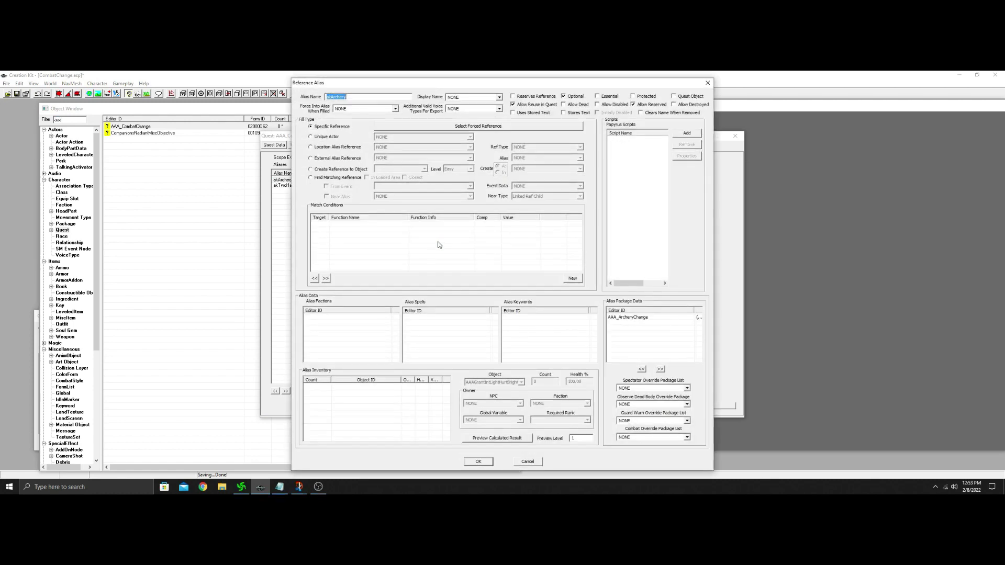
{"action": "double_click", "coordinate": [633, 317]}
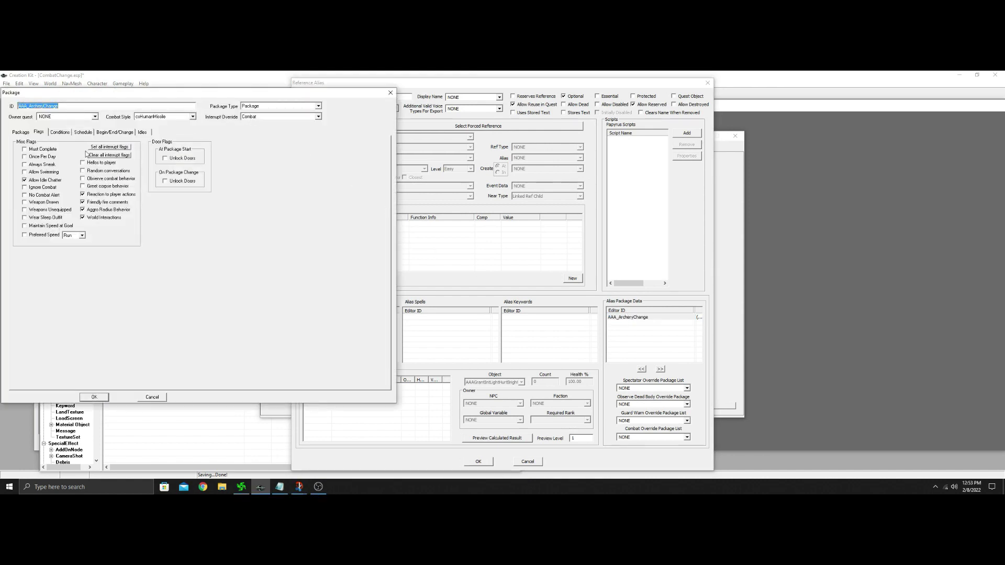
{"action": "left_click", "coordinate": [17, 134]}
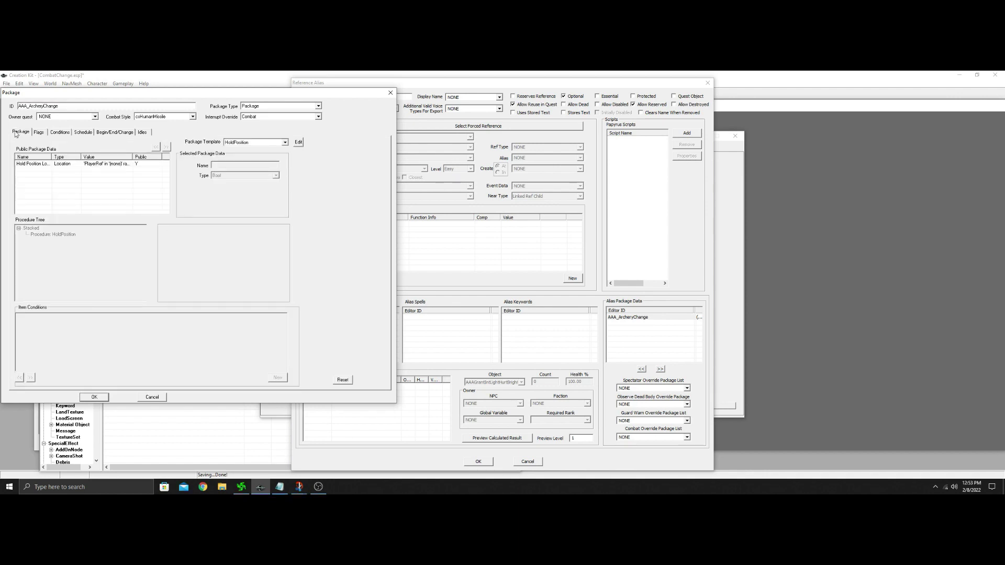